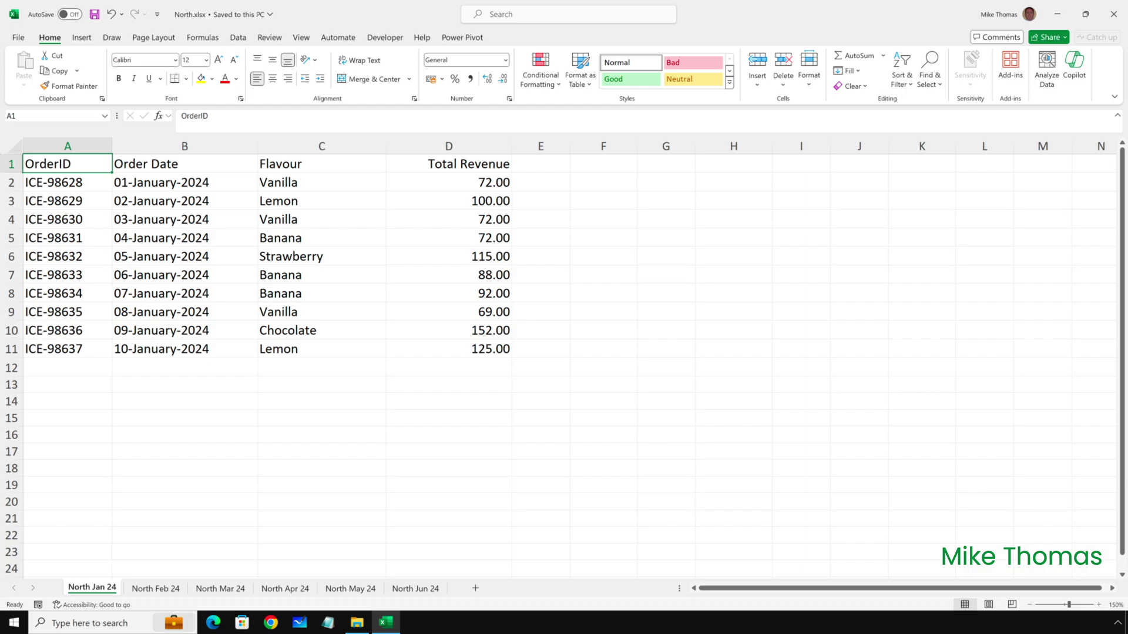
- Look through the West workbook's monthly sheets
{"action": "key", "text": "ctrl+Tab"}
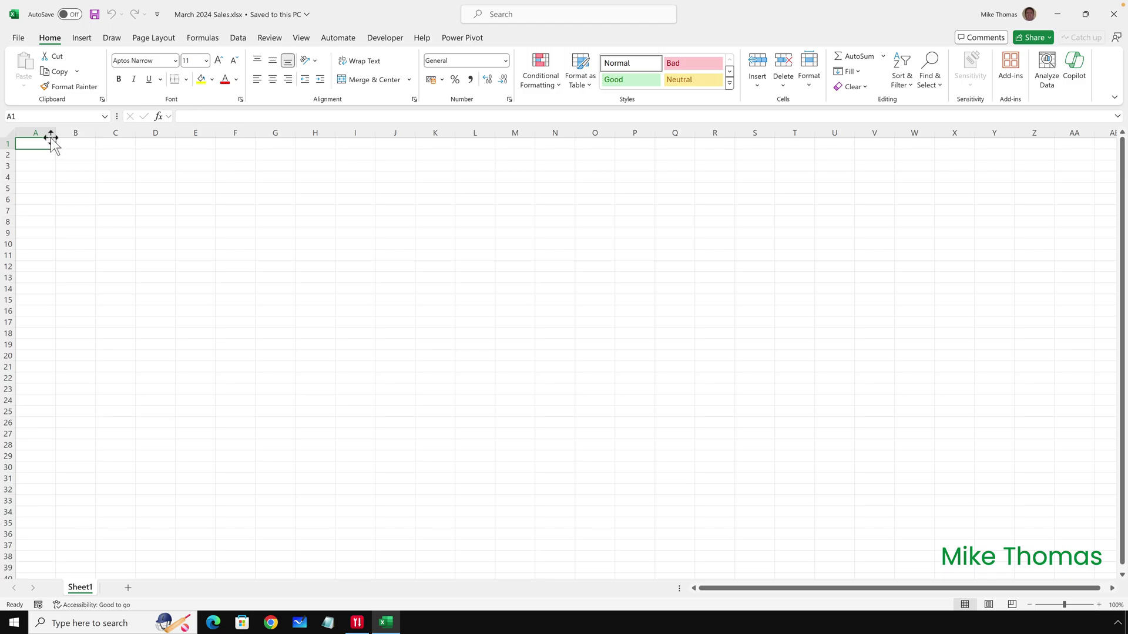
- Import the Regional Sales Figures folder with Get Data From Folder and choose Transform Data
{"action": "left_click", "coordinate": [238, 37]}
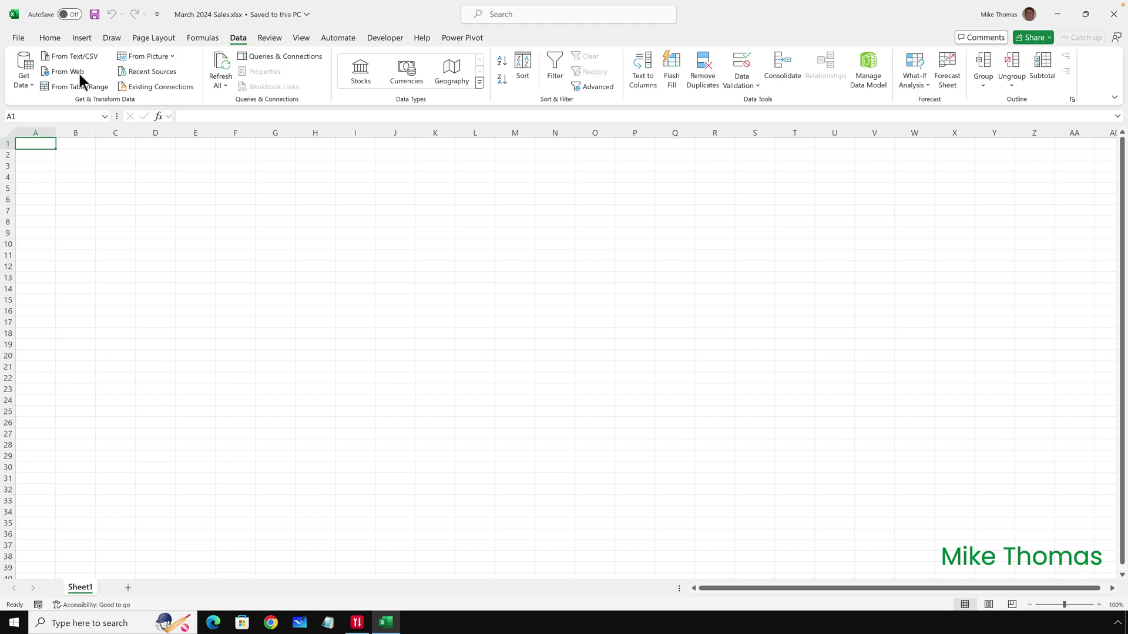
{"action": "left_click", "coordinate": [22, 80]}
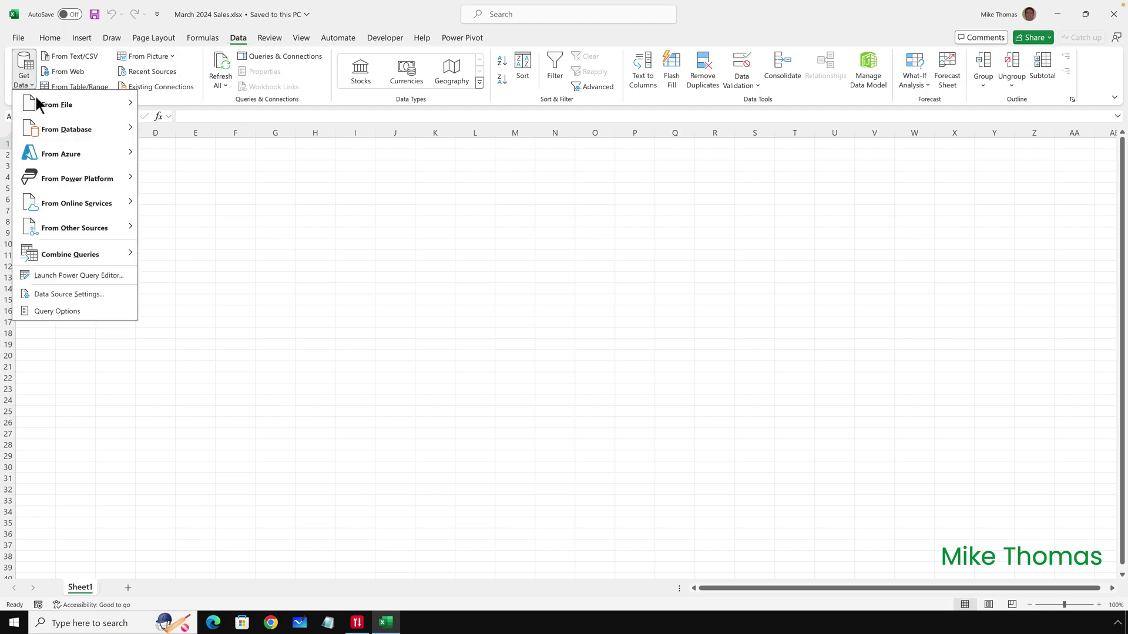
{"action": "mouse_move", "coordinate": [67, 104]}
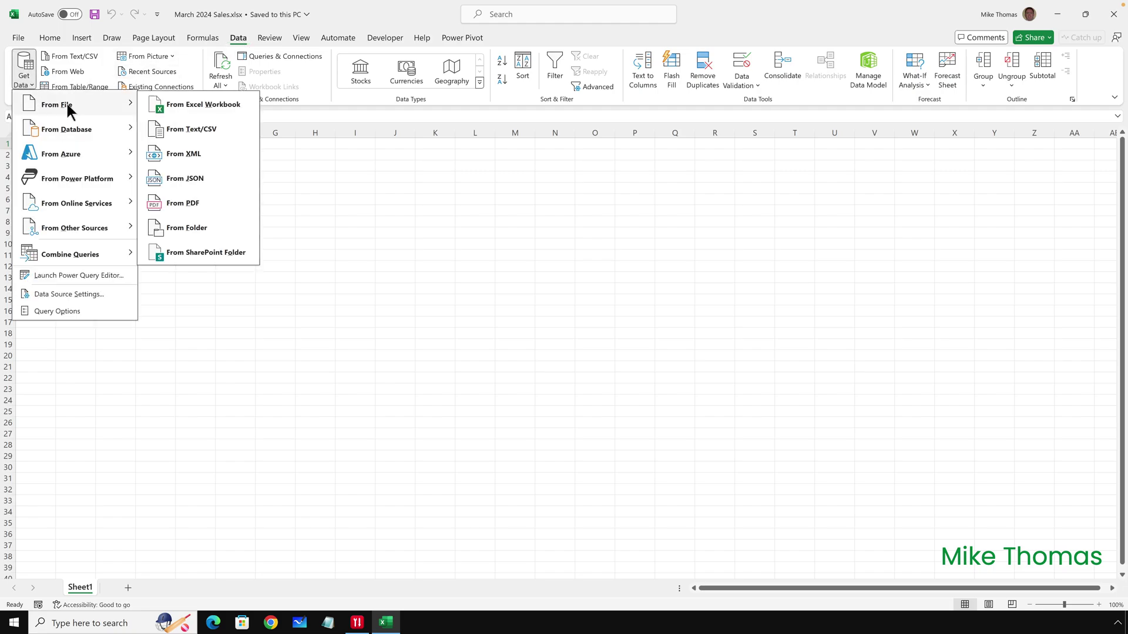
{"action": "left_click", "coordinate": [204, 233]}
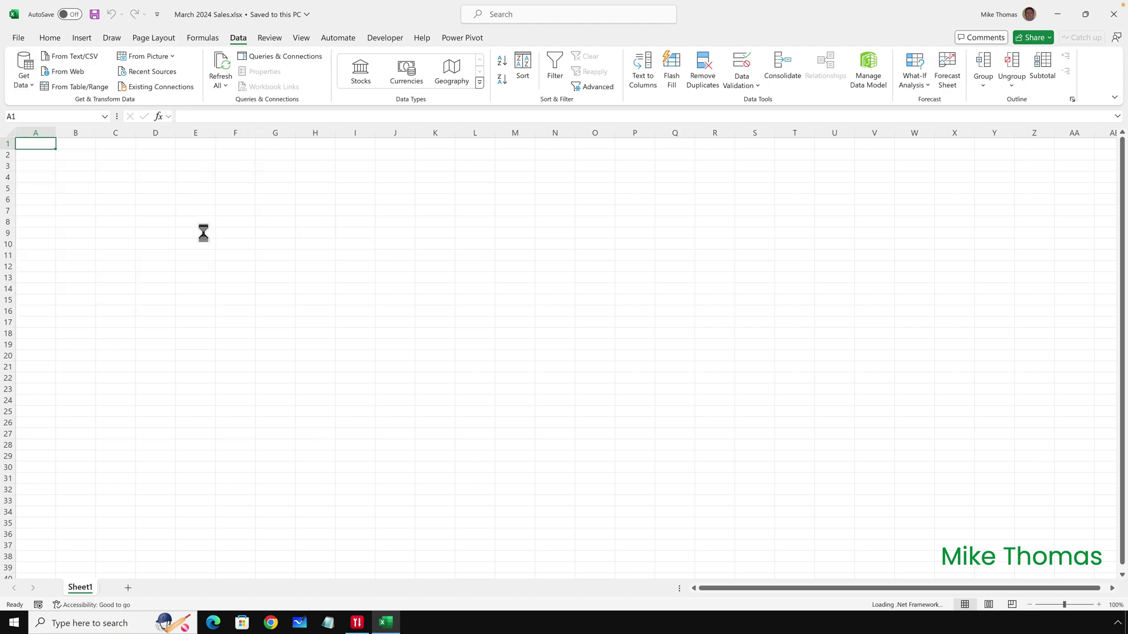
{"action": "double_click", "coordinate": [185, 79]}
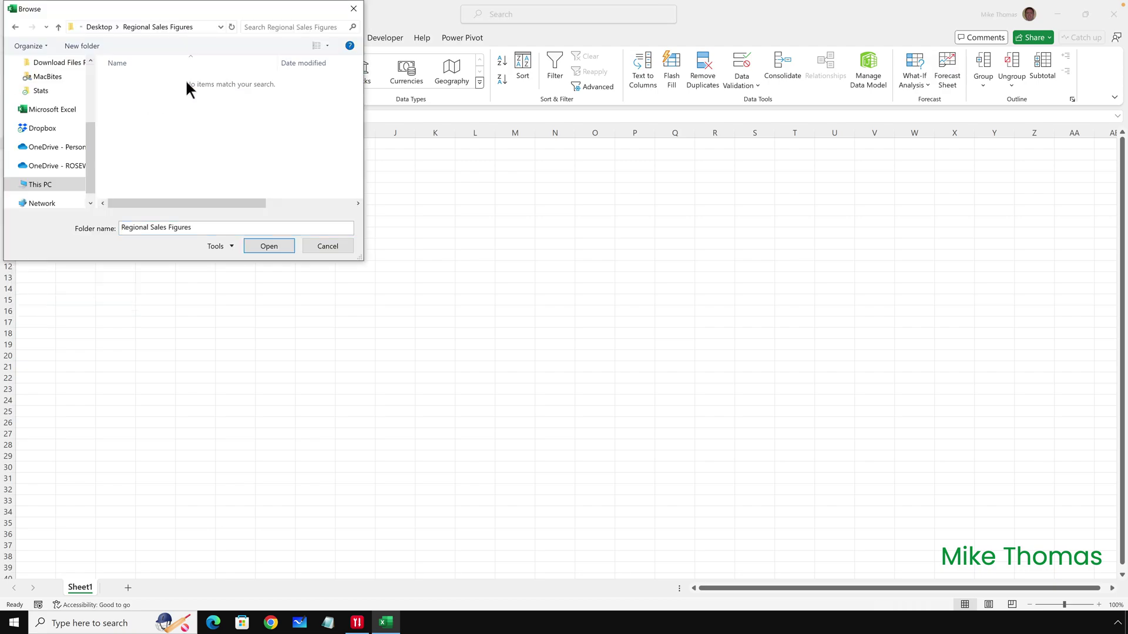
{"action": "left_click", "coordinate": [271, 246]}
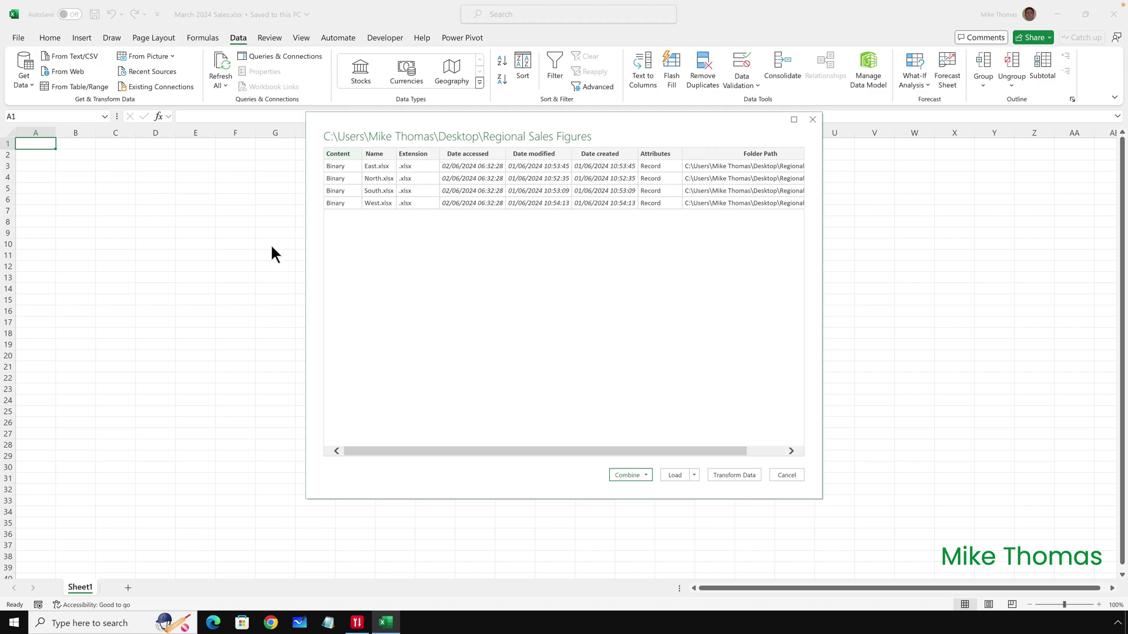
{"action": "left_click", "coordinate": [736, 475]}
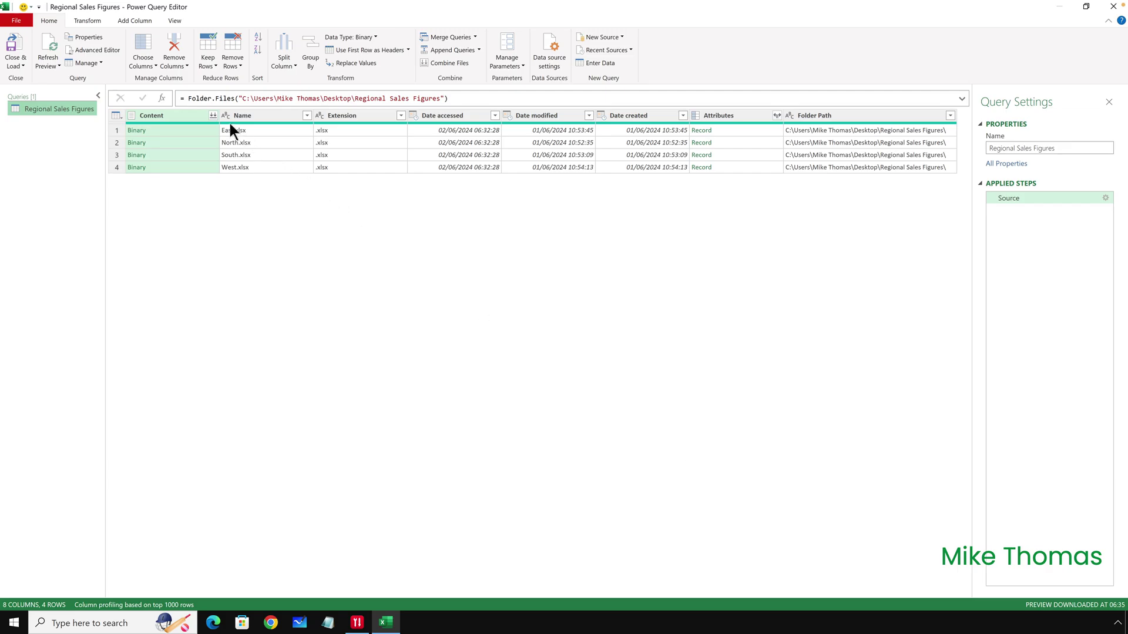
- Combine the Content files using North.xlsx as sample file and its North Mar 24 sheet
{"action": "left_click", "coordinate": [212, 115]}
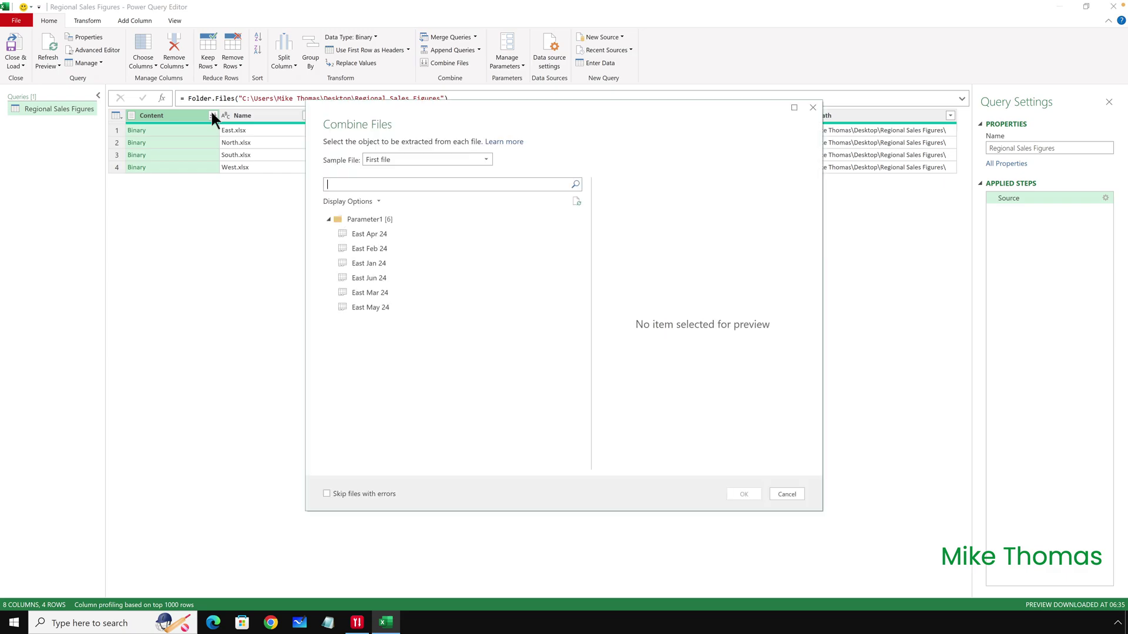
{"action": "left_click", "coordinate": [485, 157]}
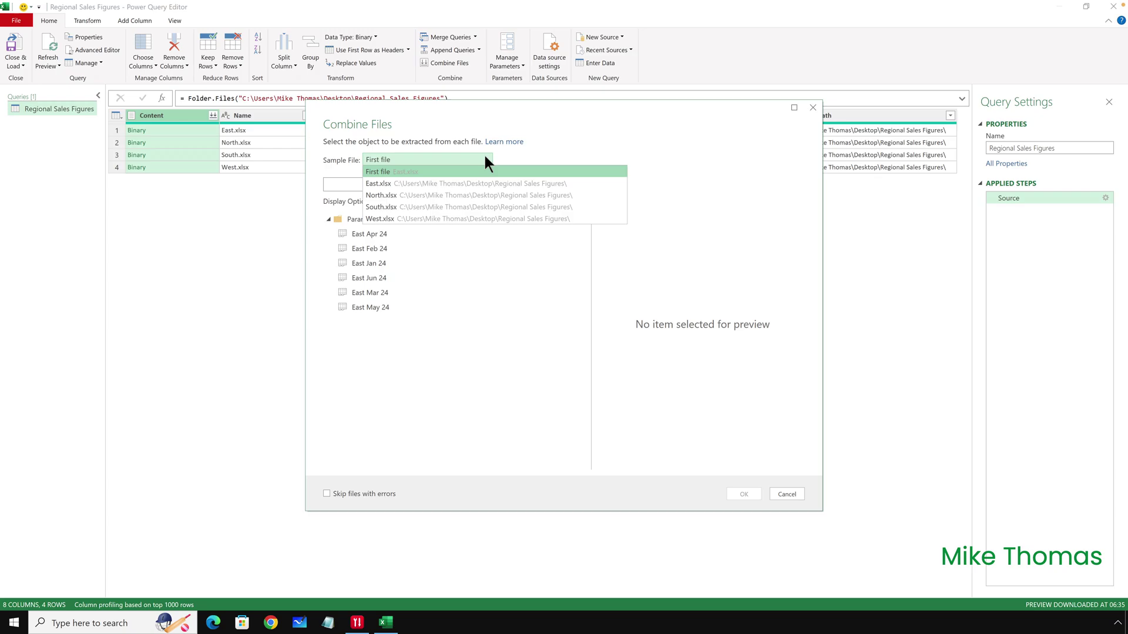
{"action": "left_click", "coordinate": [462, 195]}
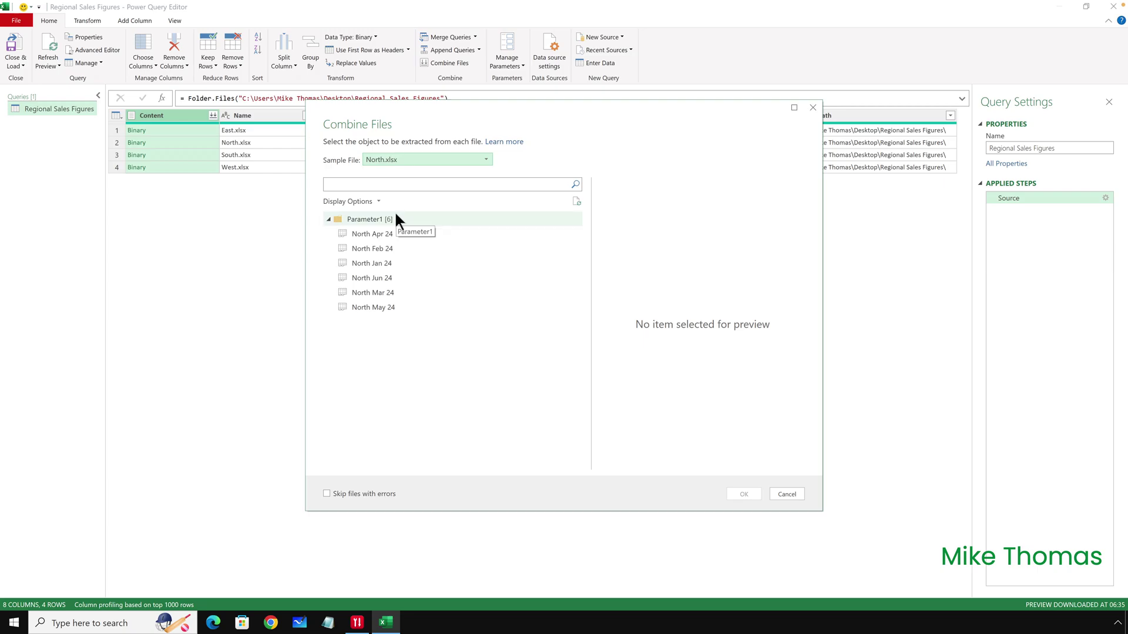
{"action": "left_click", "coordinate": [380, 292]}
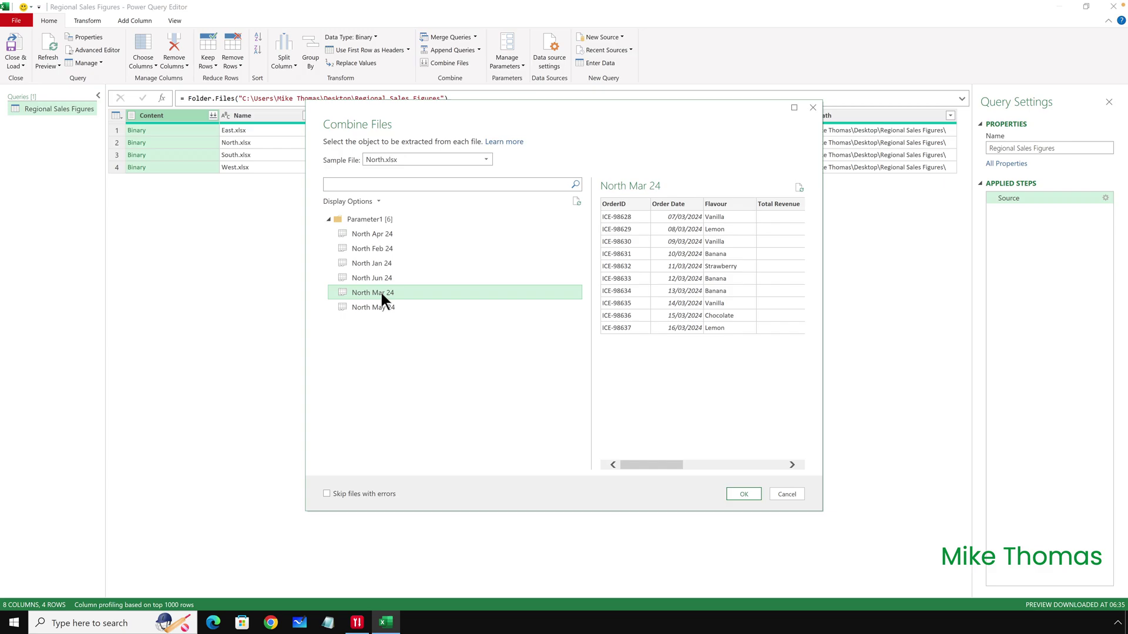
- Confirm the combine, then select the Transform Sample File helper query
{"action": "left_click", "coordinate": [747, 492]}
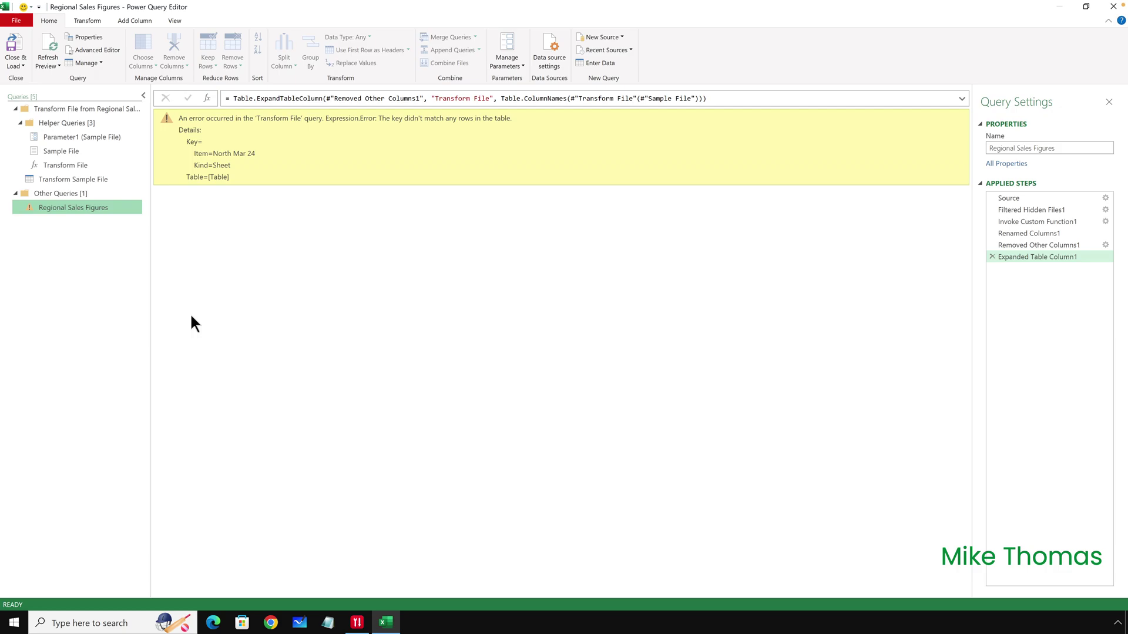
{"action": "left_click", "coordinate": [55, 179]}
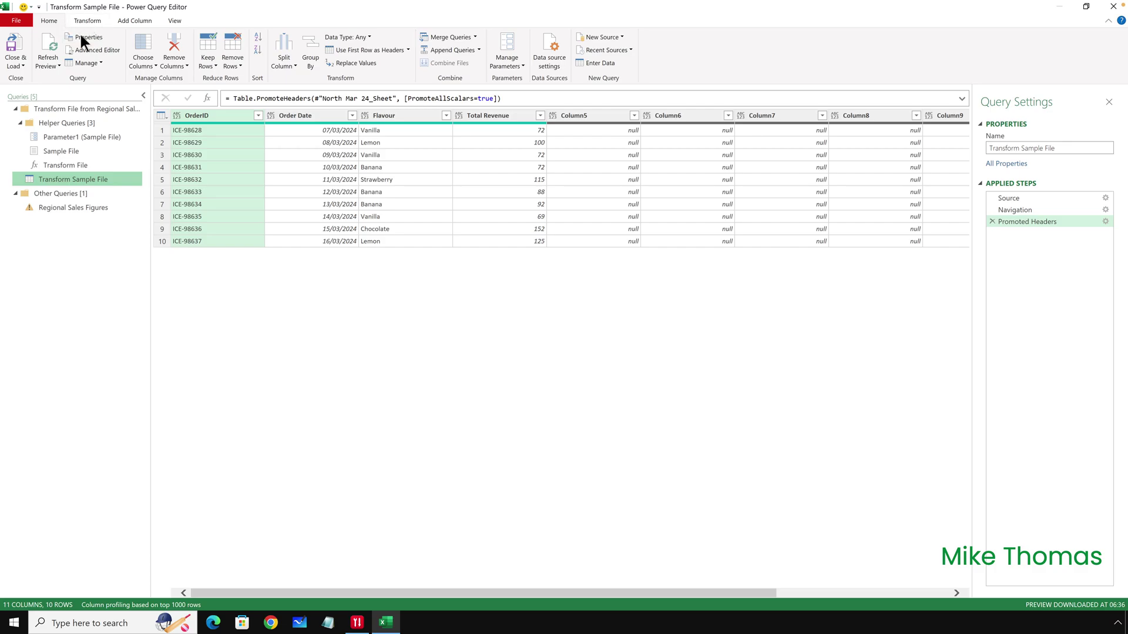
- In the Advanced Editor, replace the North Mar 24 sheet lookup inside Source{} with 2
{"action": "left_click", "coordinate": [94, 52]}
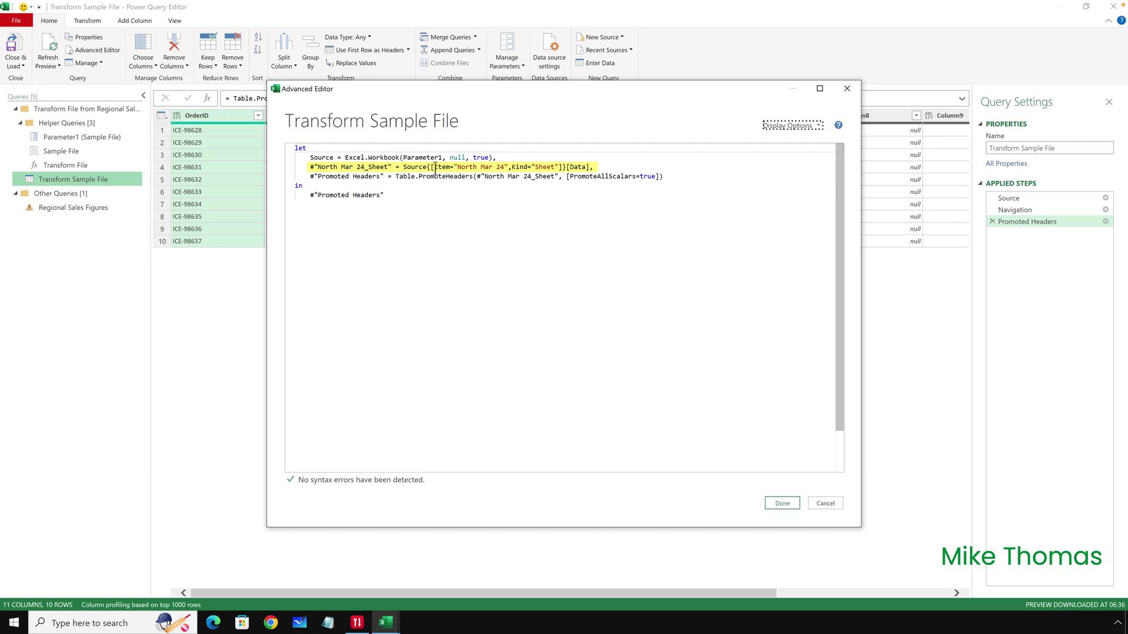
{"action": "left_click_drag", "start_coordinate": [431, 168], "coordinate": [563, 168]}
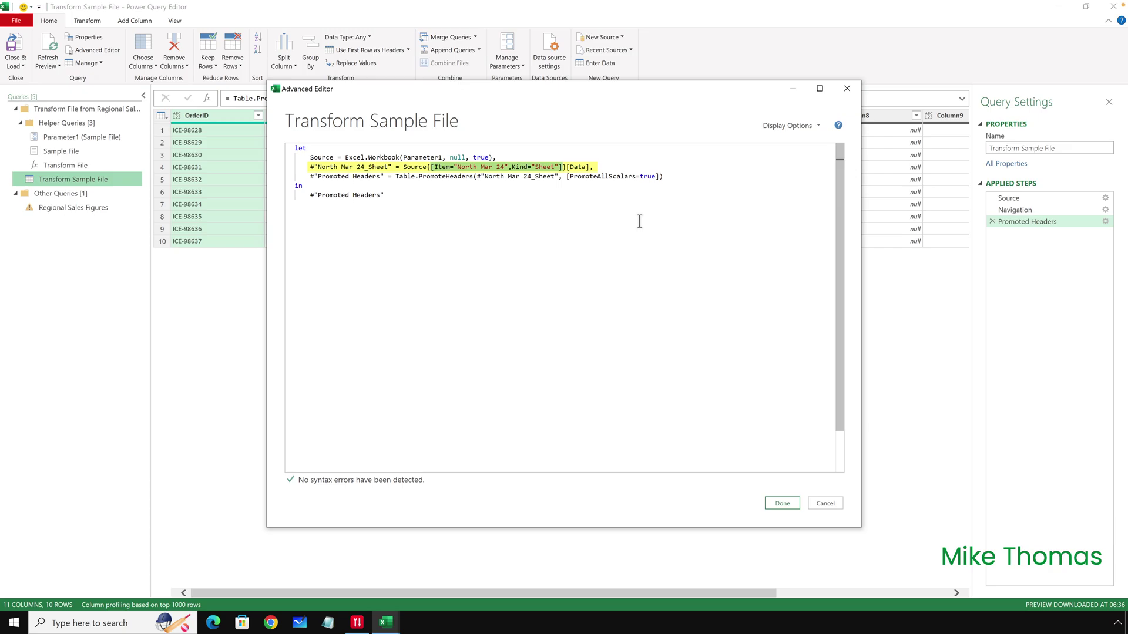
{"action": "key", "text": "Delete"}
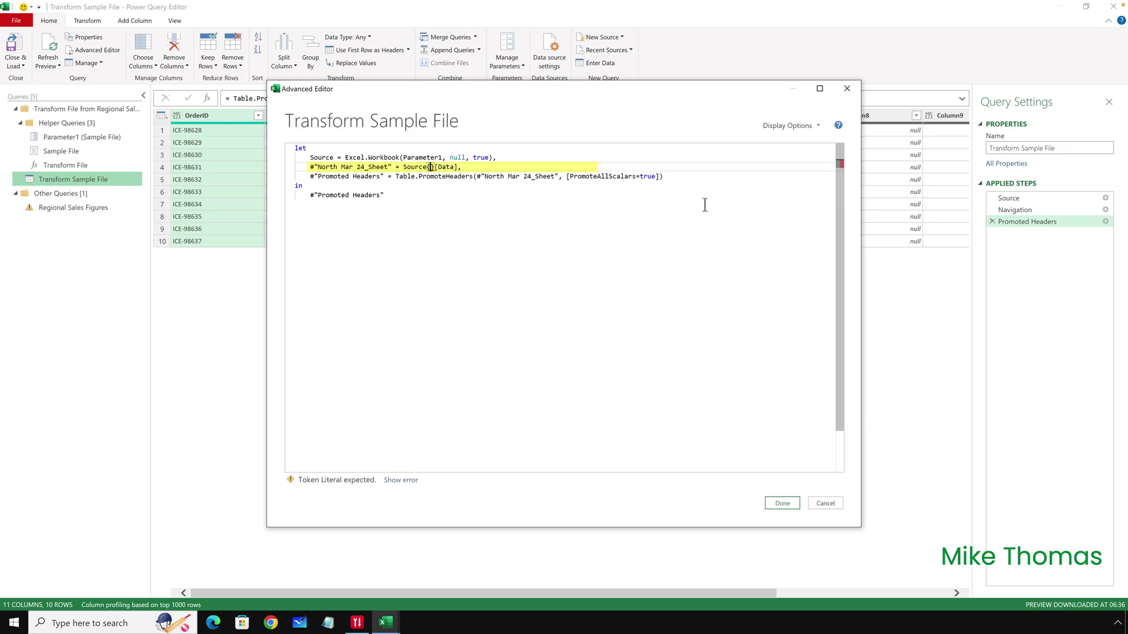
{"action": "type", "text": "2"}
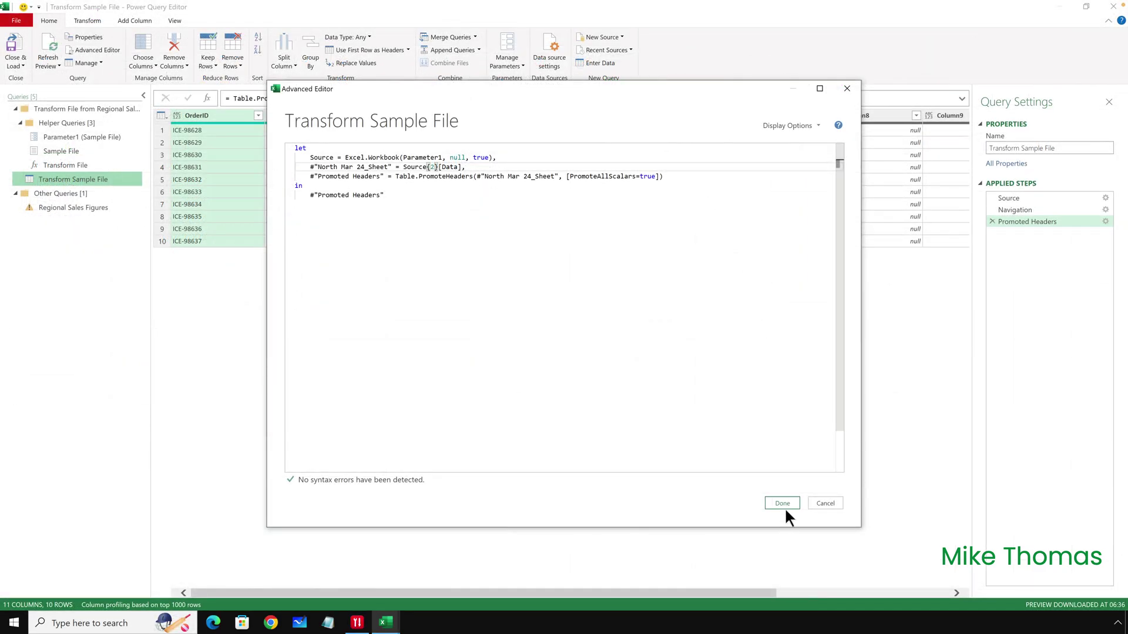
- Apply the code change and review the 40 combined rows in Regional Sales Figures
{"action": "left_click", "coordinate": [785, 504]}
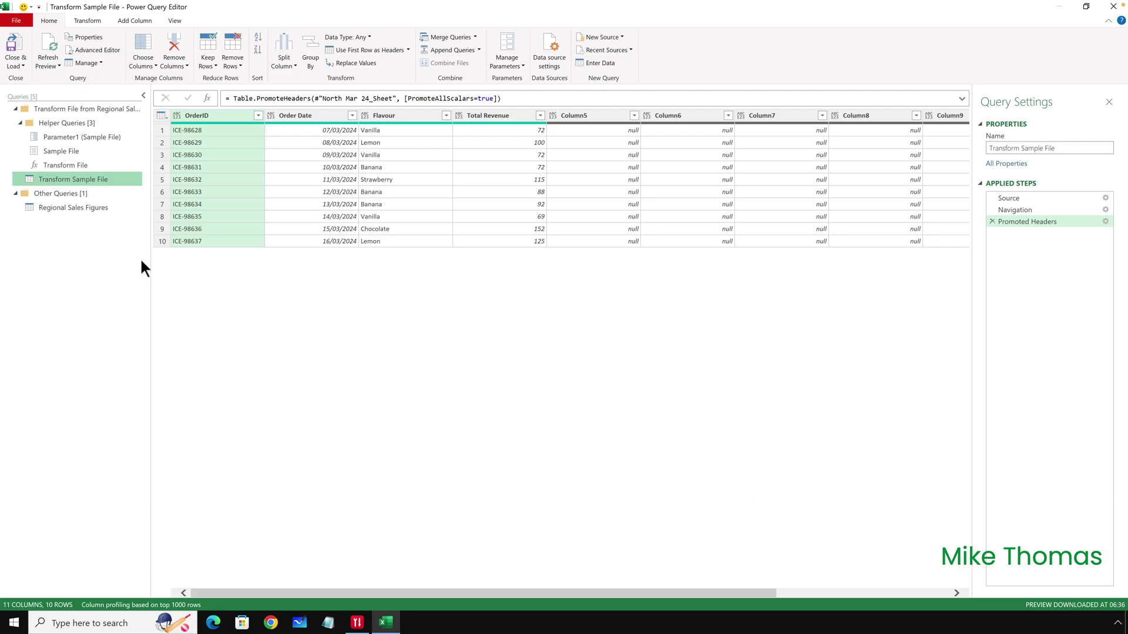
{"action": "left_click", "coordinate": [92, 215]}
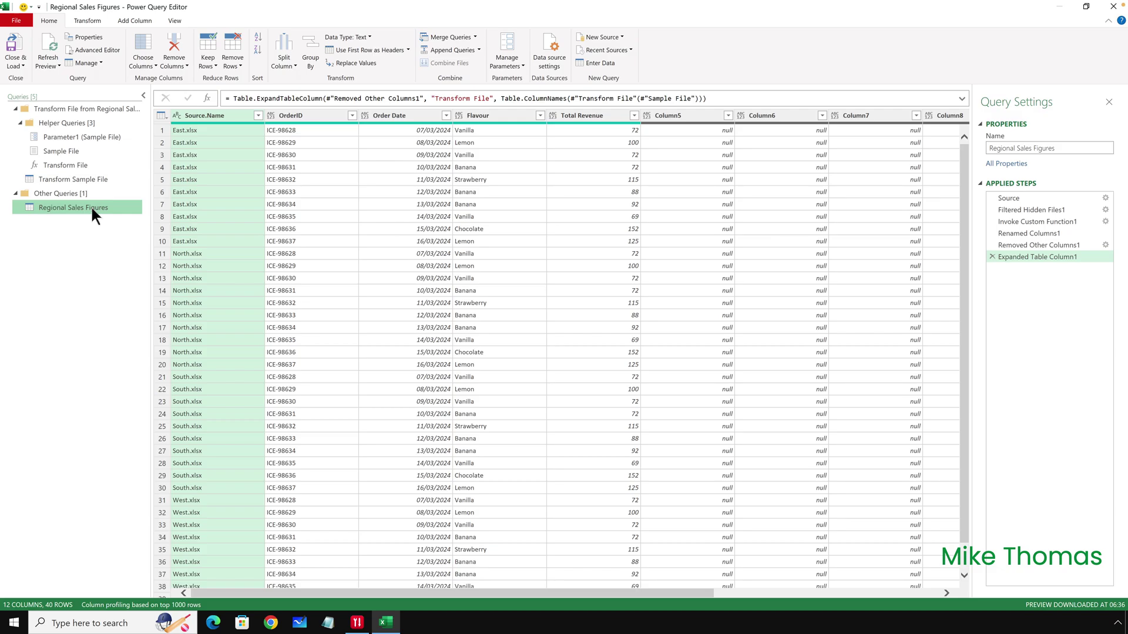
{"action": "scroll", "coordinate": [450, 392], "scroll_direction": "down", "scroll_amount": 3}
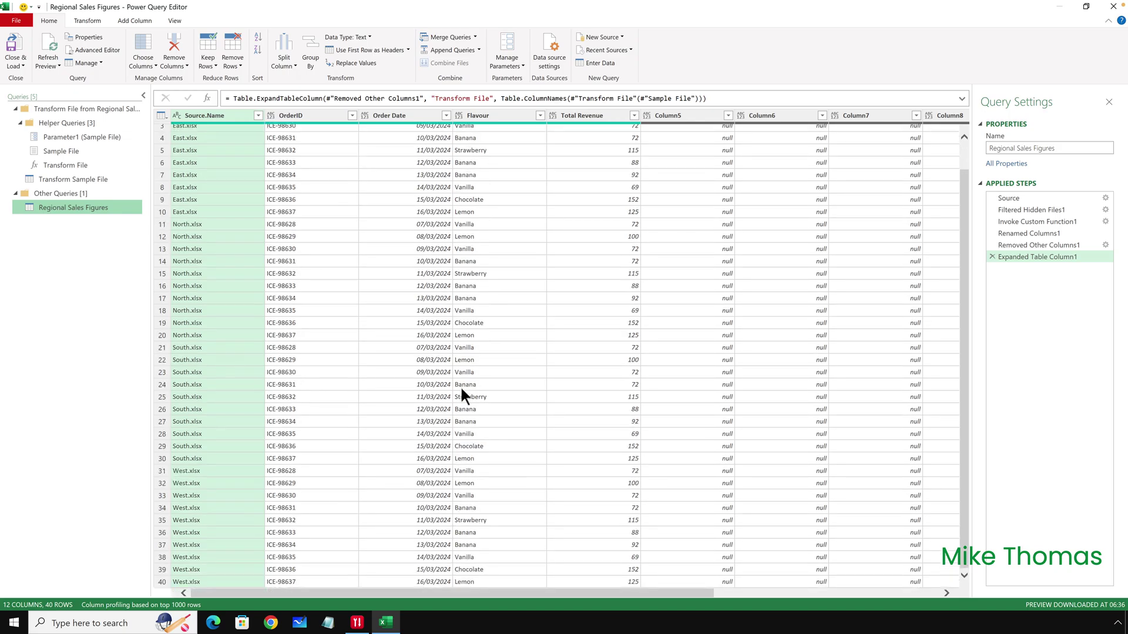
{"action": "scroll", "coordinate": [462, 392], "scroll_direction": "up", "scroll_amount": 3}
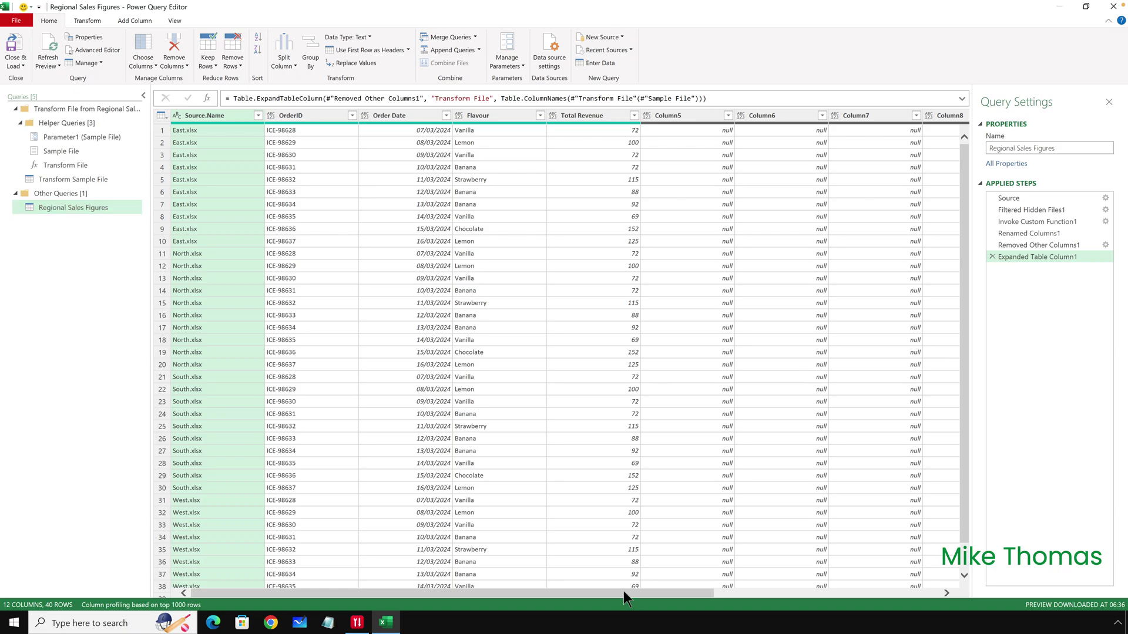
- In Choose Columns, untick the empty Column5 through Column11, keeping the five data columns
{"action": "left_click_drag", "start_coordinate": [623, 591], "coordinate": [805, 611]}
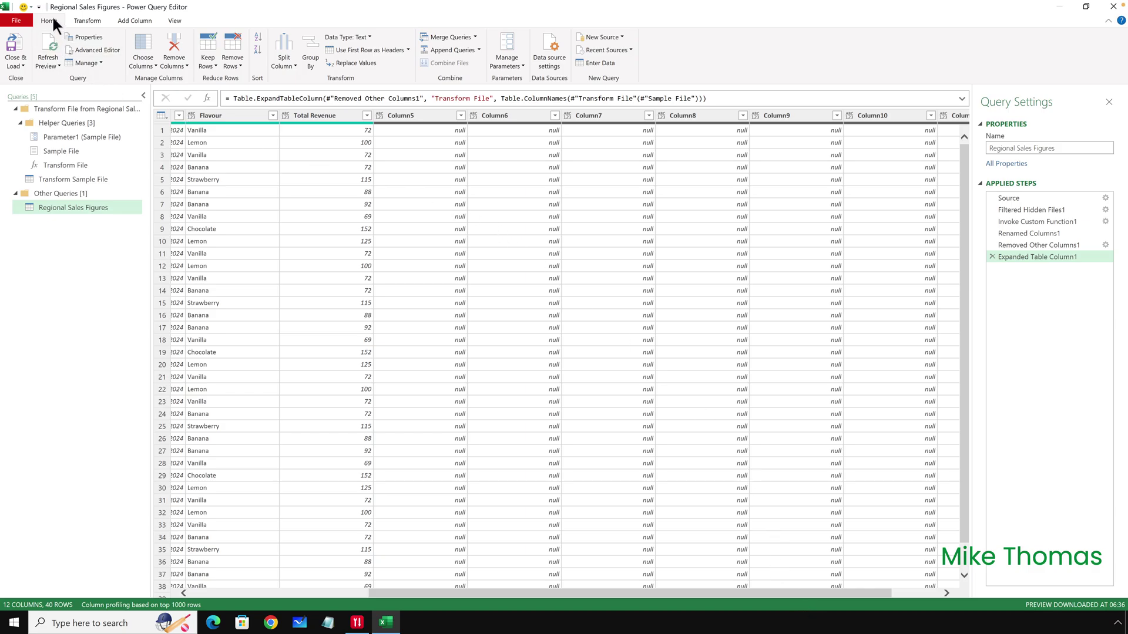
{"action": "left_click", "coordinate": [145, 42]}
{"action": "left_click", "coordinate": [488, 341]}
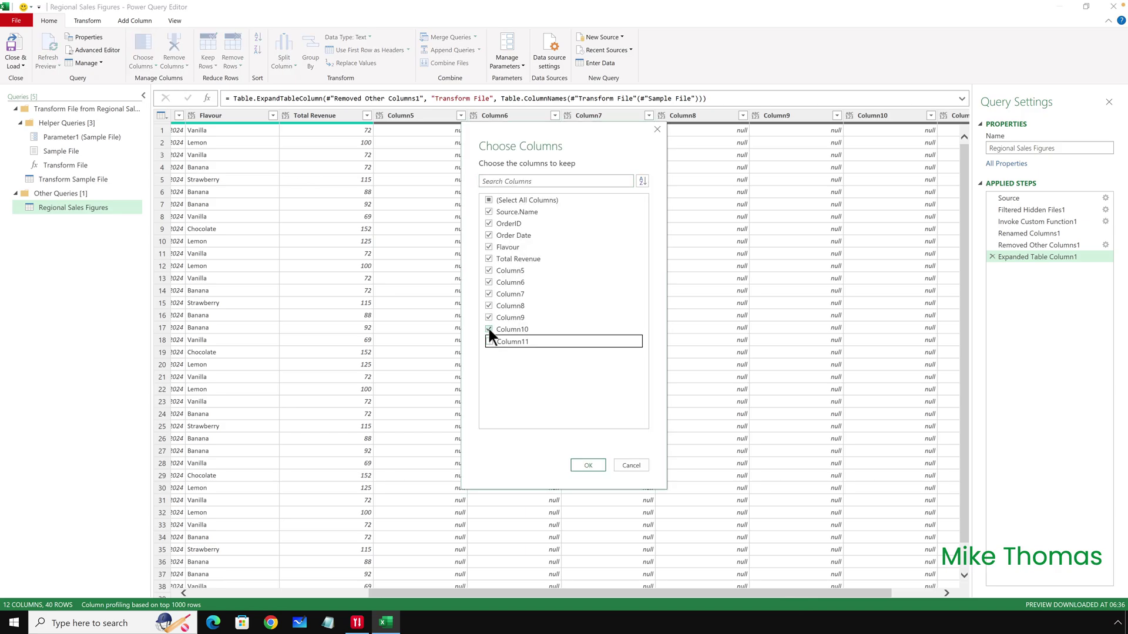
{"action": "left_click", "coordinate": [489, 330]}
{"action": "left_click", "coordinate": [488, 318]}
{"action": "left_click", "coordinate": [488, 306]}
{"action": "left_click", "coordinate": [489, 293]}
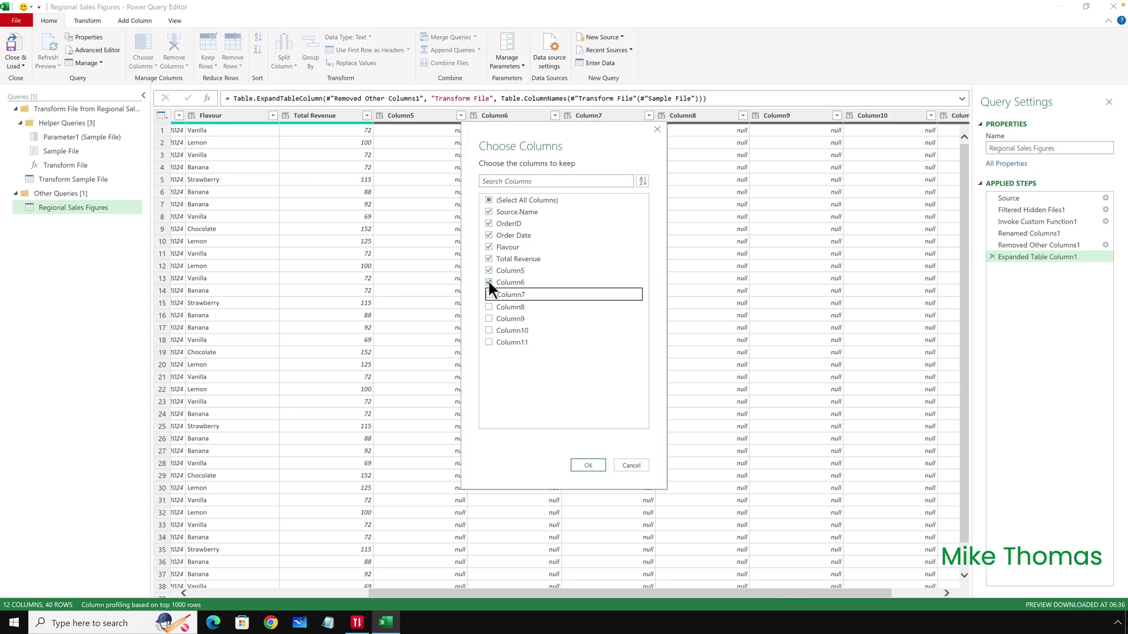
{"action": "left_click", "coordinate": [488, 282]}
{"action": "left_click", "coordinate": [489, 270]}
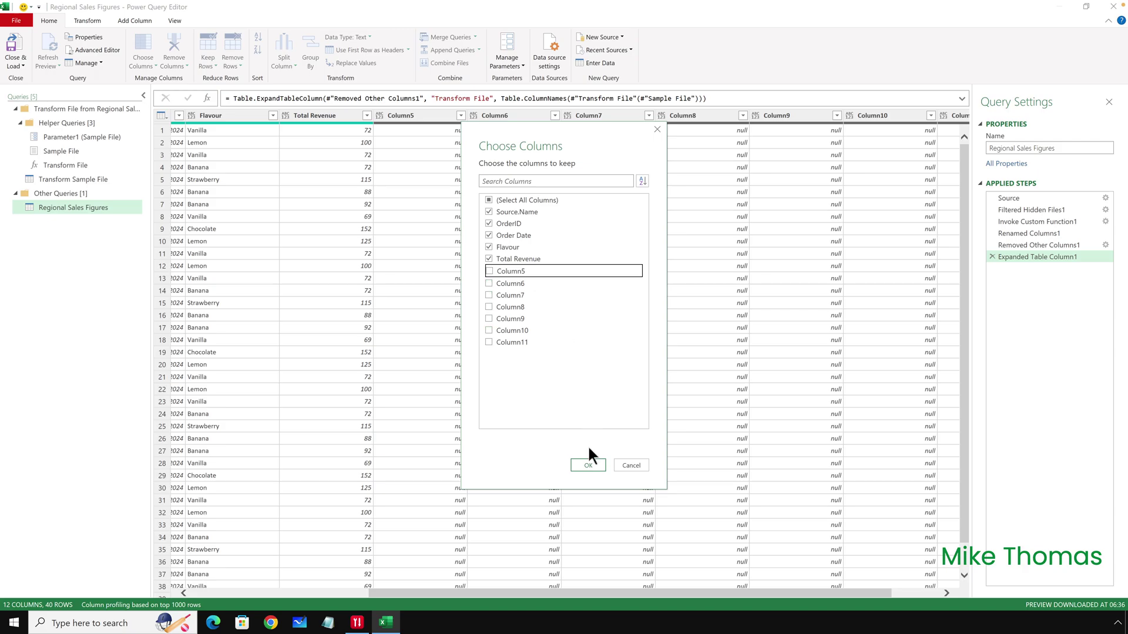
{"action": "left_click", "coordinate": [589, 465]}
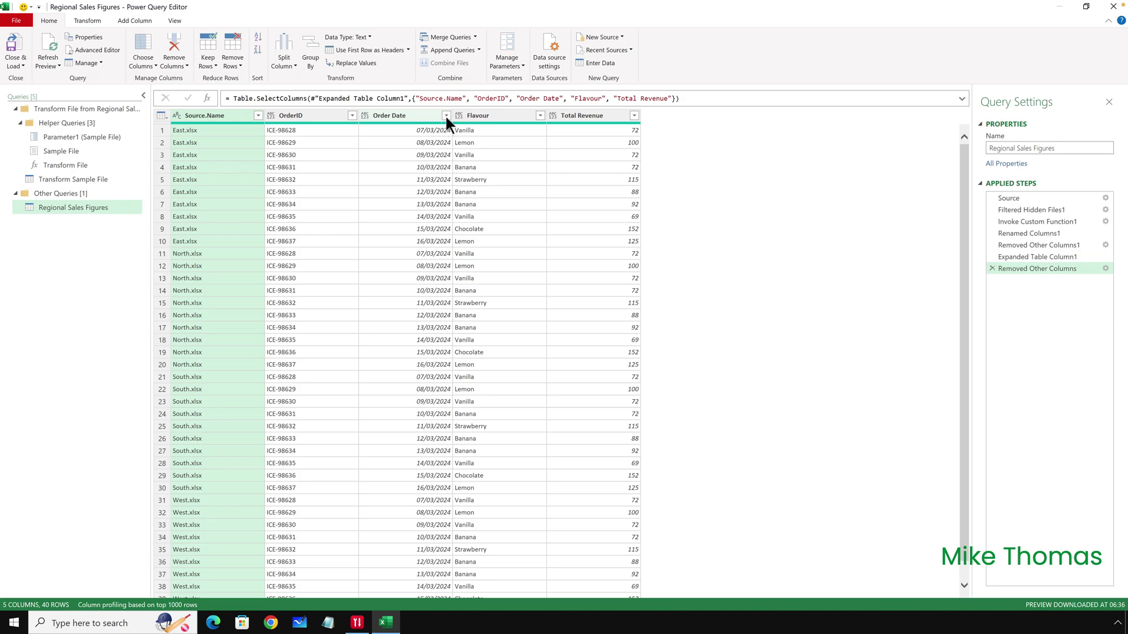
- Set Order Date to the Date type and sort rows by Order Date ascending
{"action": "left_click", "coordinate": [366, 117]}
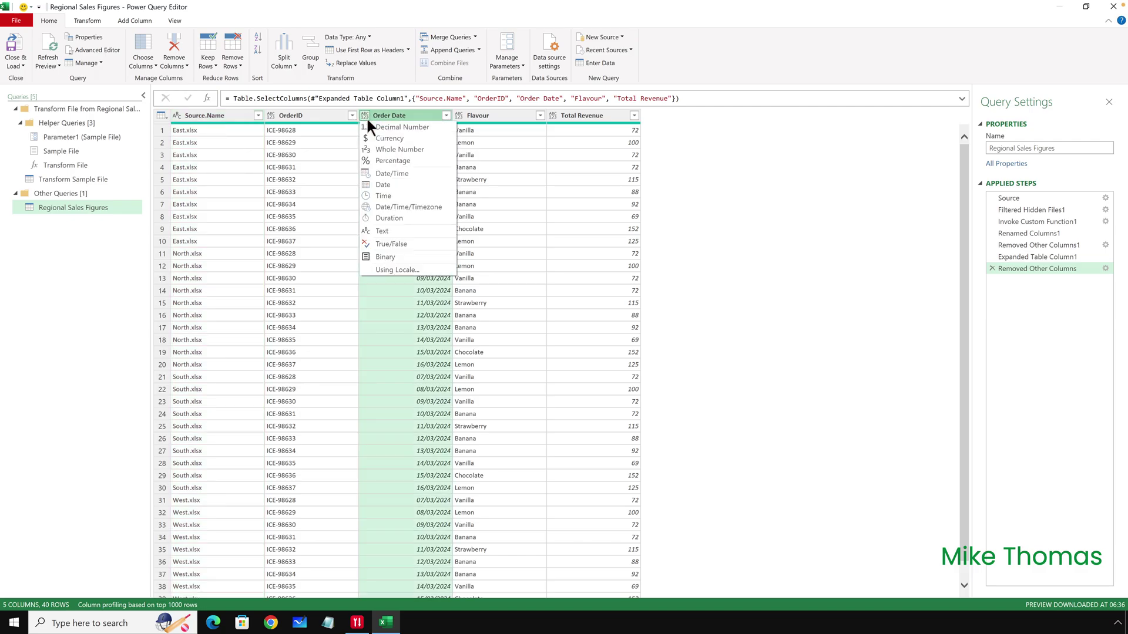
{"action": "left_click", "coordinate": [389, 183]}
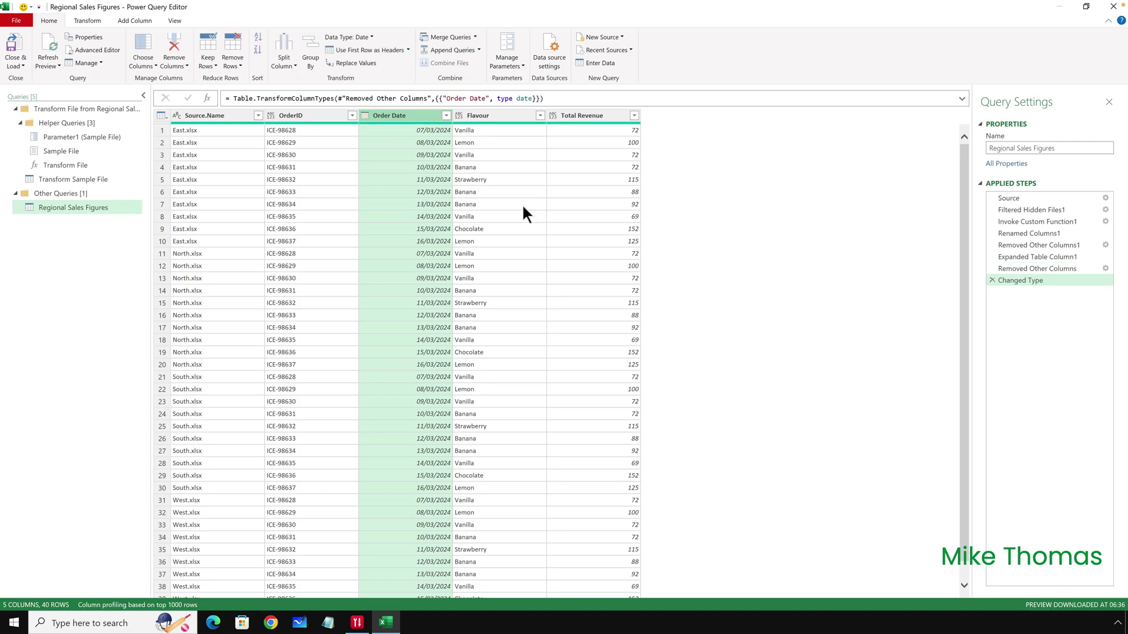
{"action": "left_click", "coordinate": [445, 115]}
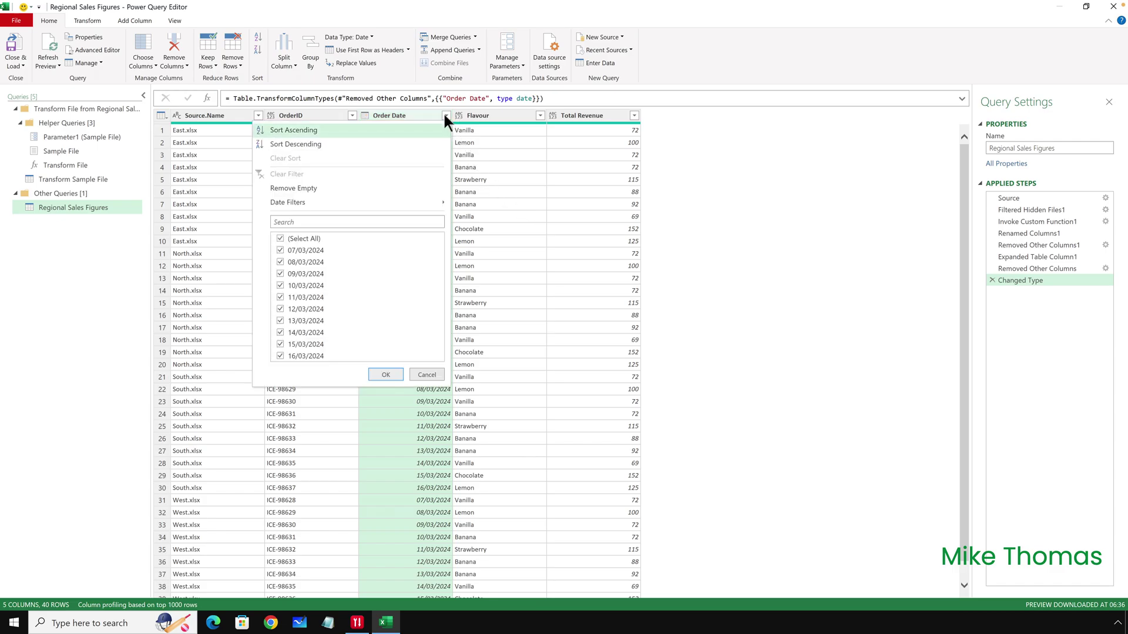
{"action": "left_click", "coordinate": [379, 132]}
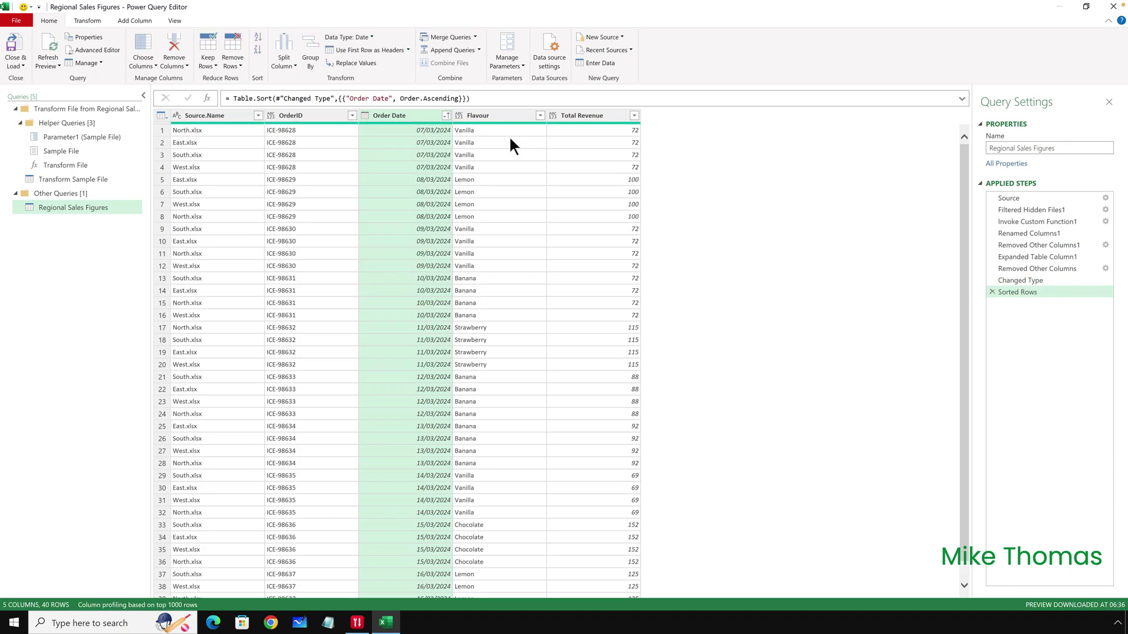
- Rename the Source.Name column header to 'Region'
{"action": "double_click", "coordinate": [220, 114]}
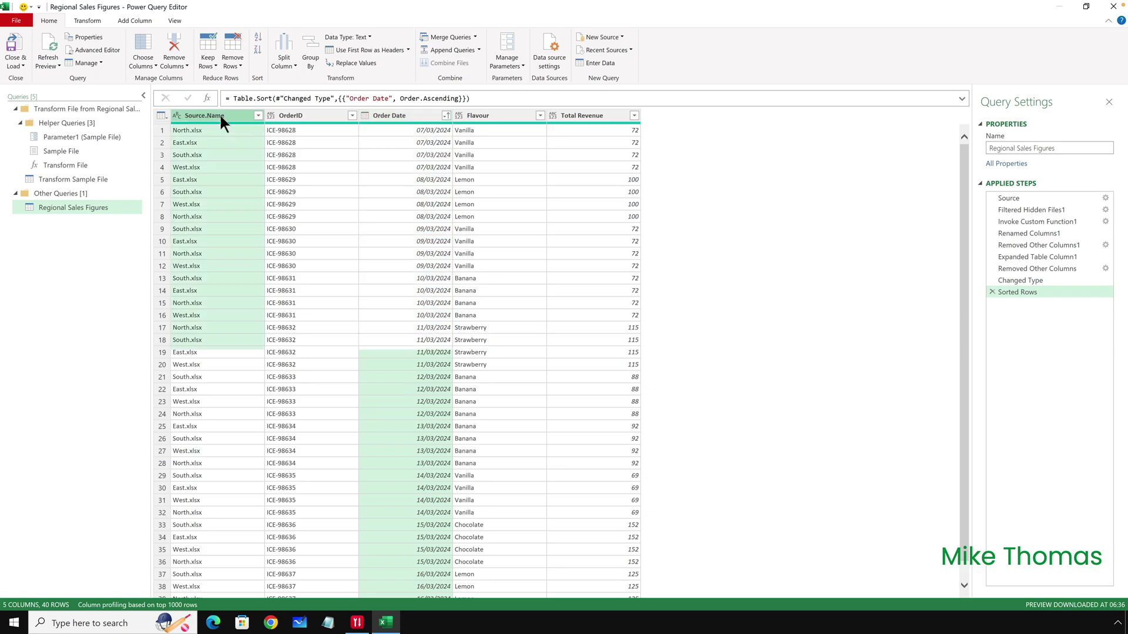
{"action": "type", "text": "Region"}
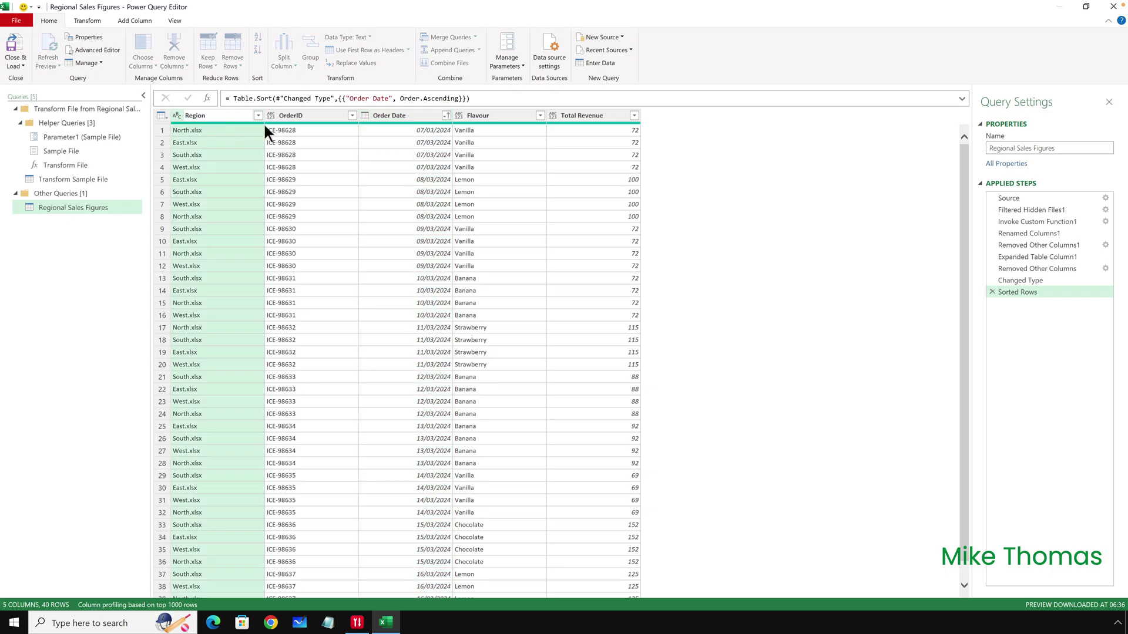
{"action": "key", "text": "Return"}
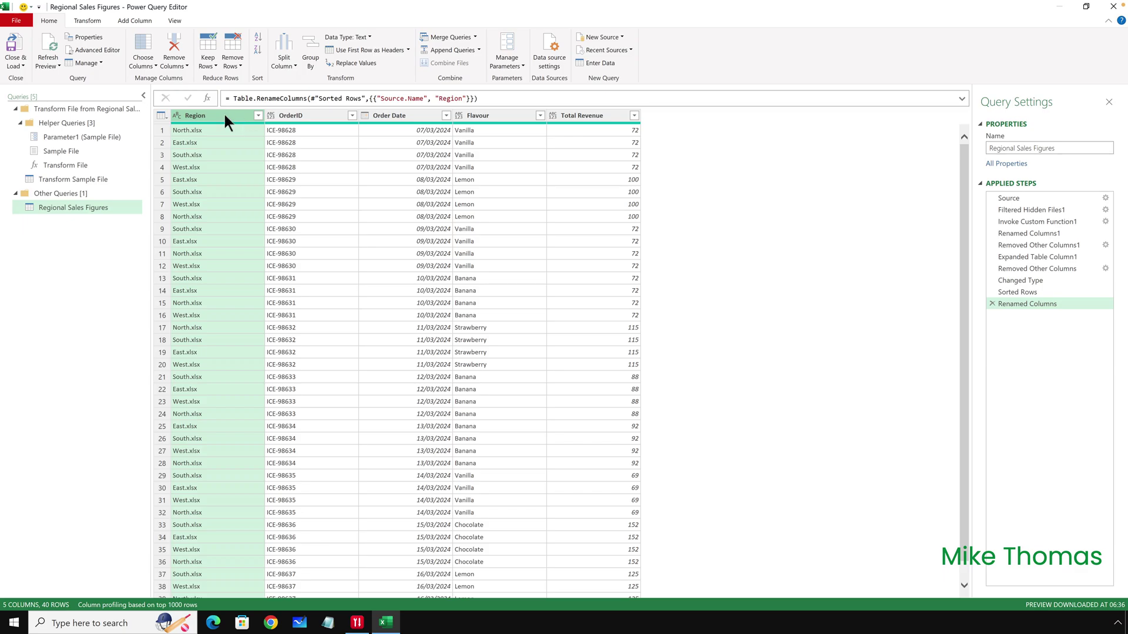
- Extract the Region text before the '.' delimiter, removing the .xlsx ending
{"action": "left_click", "coordinate": [94, 20]}
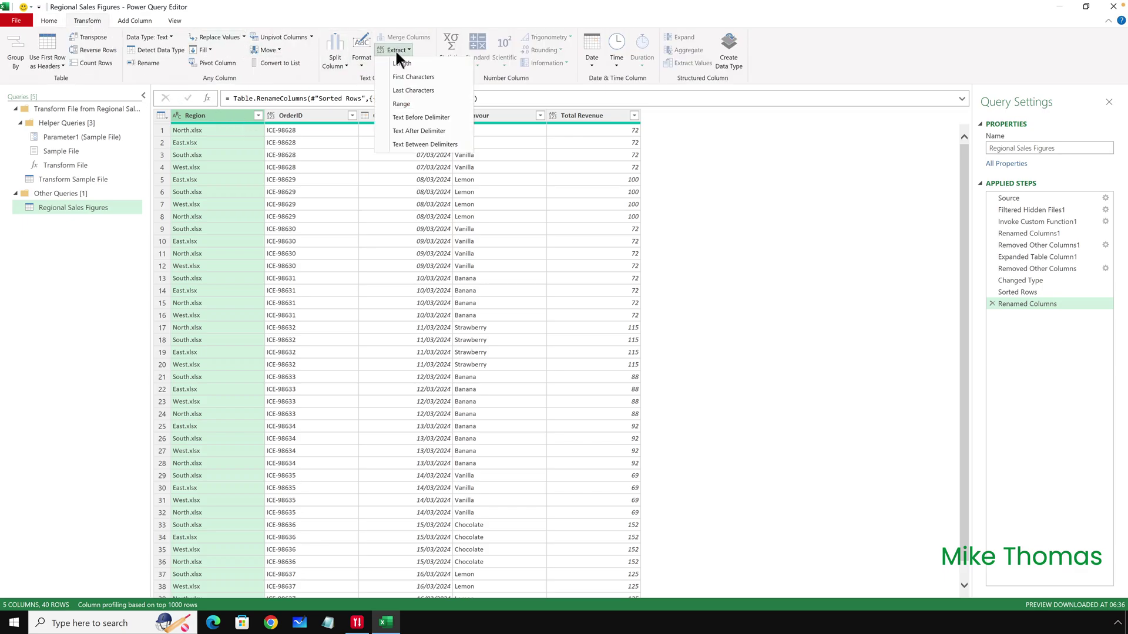
{"action": "left_click", "coordinate": [417, 117]}
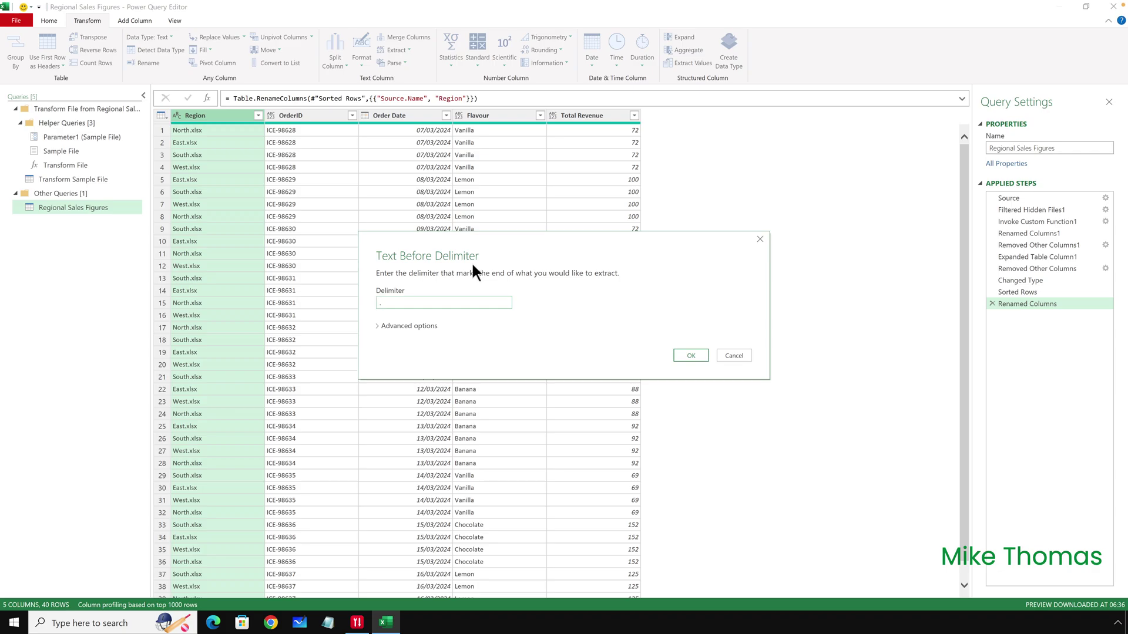
{"action": "left_click", "coordinate": [689, 355]}
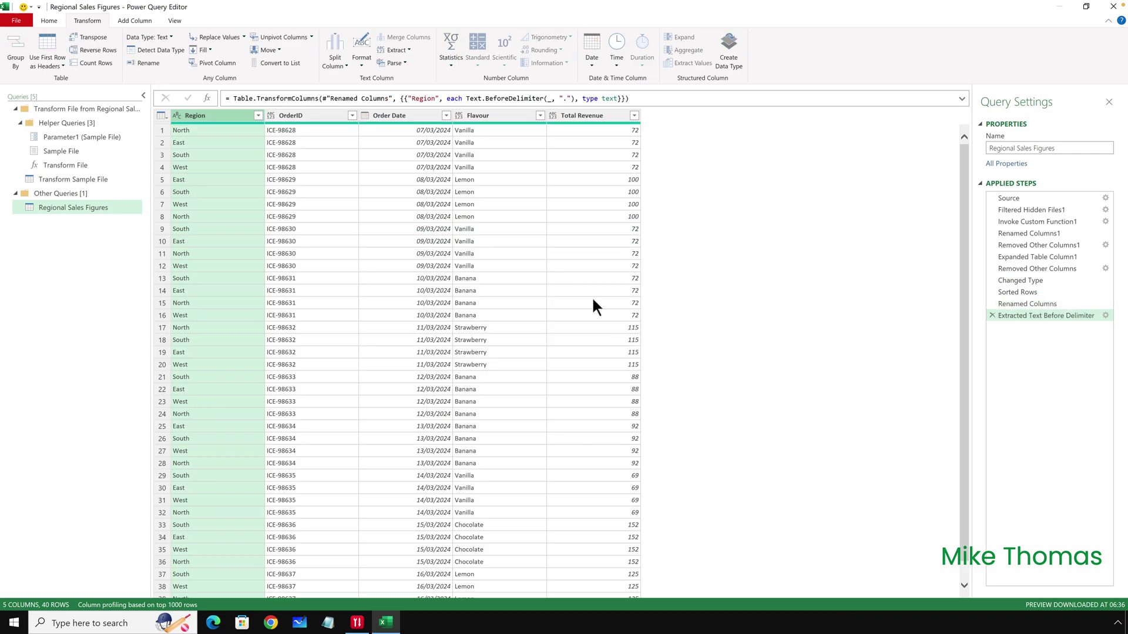
- Load the combined 40-row table into Excel, check it, and save as April 2024 Sales.xlsx
{"action": "left_click", "coordinate": [20, 19]}
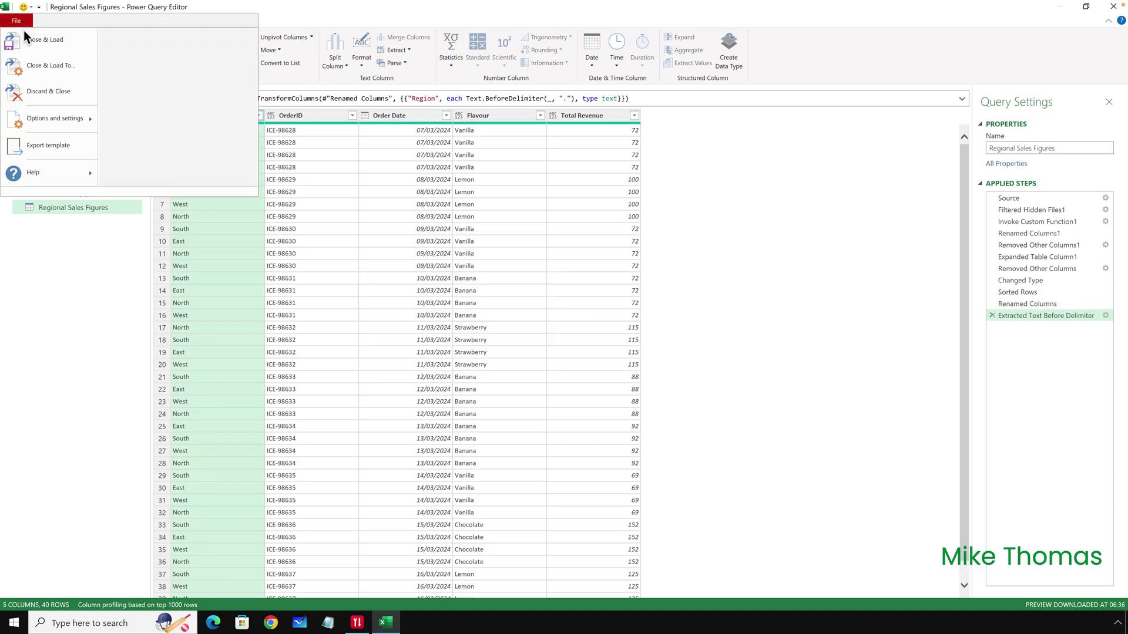
{"action": "left_click", "coordinate": [27, 40]}
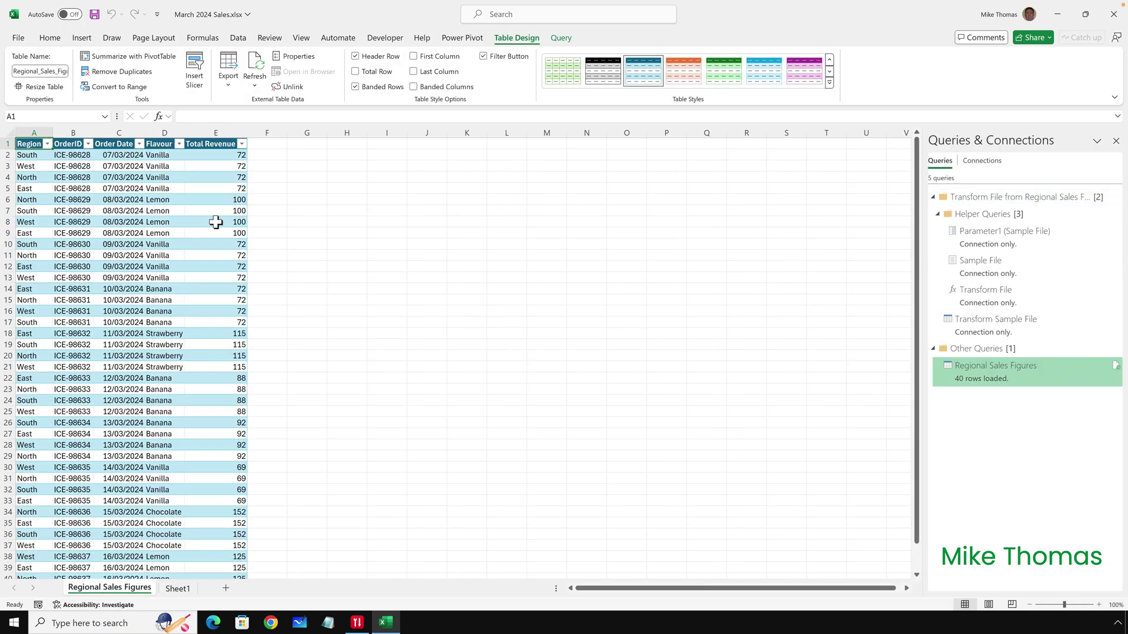
{"action": "scroll", "coordinate": [216, 222], "scroll_direction": "down", "scroll_amount": 8}
{"action": "scroll", "coordinate": [216, 224], "scroll_direction": "up", "scroll_amount": 8}
{"action": "left_click", "coordinate": [95, 15]}
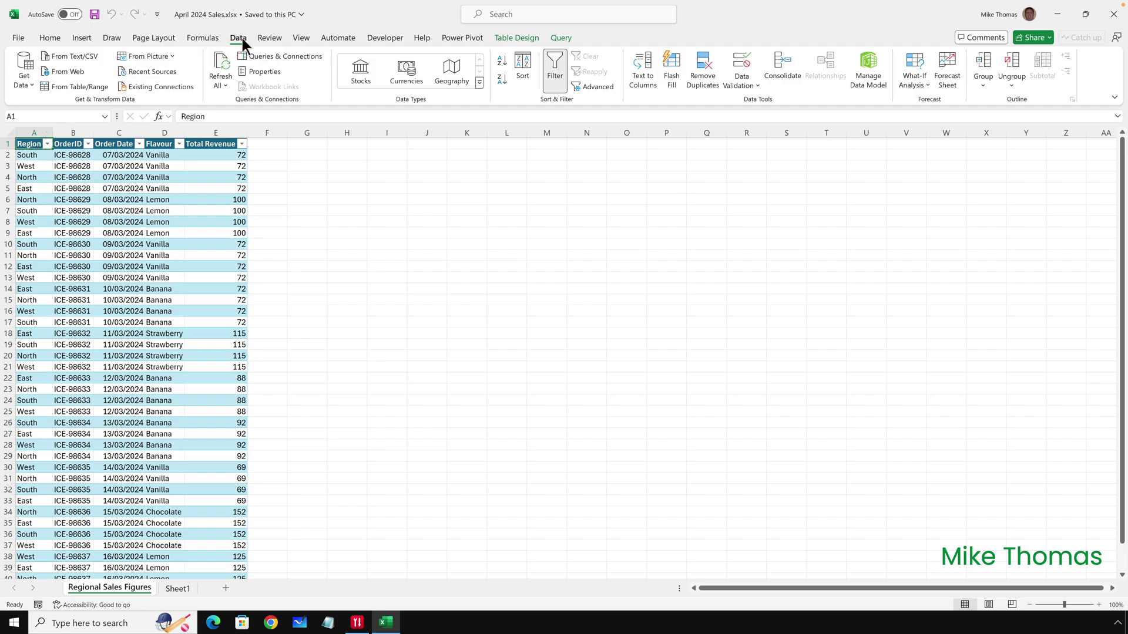
- Reopen the Power Query Editor on the Transform Sample File query
{"action": "left_click", "coordinate": [25, 80]}
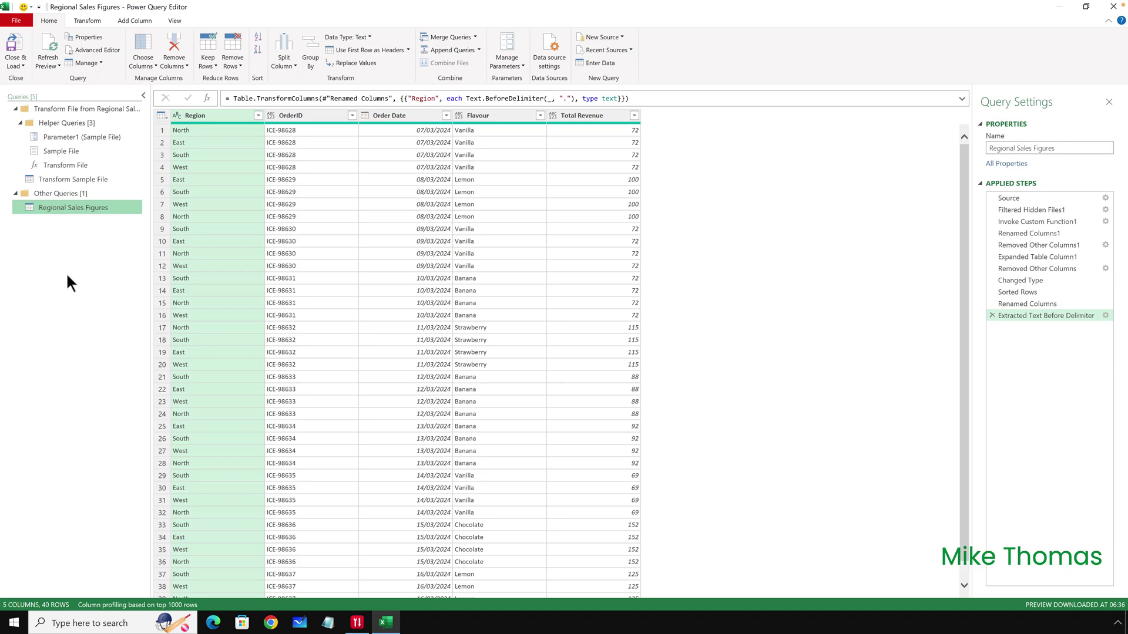
{"action": "left_click", "coordinate": [94, 177]}
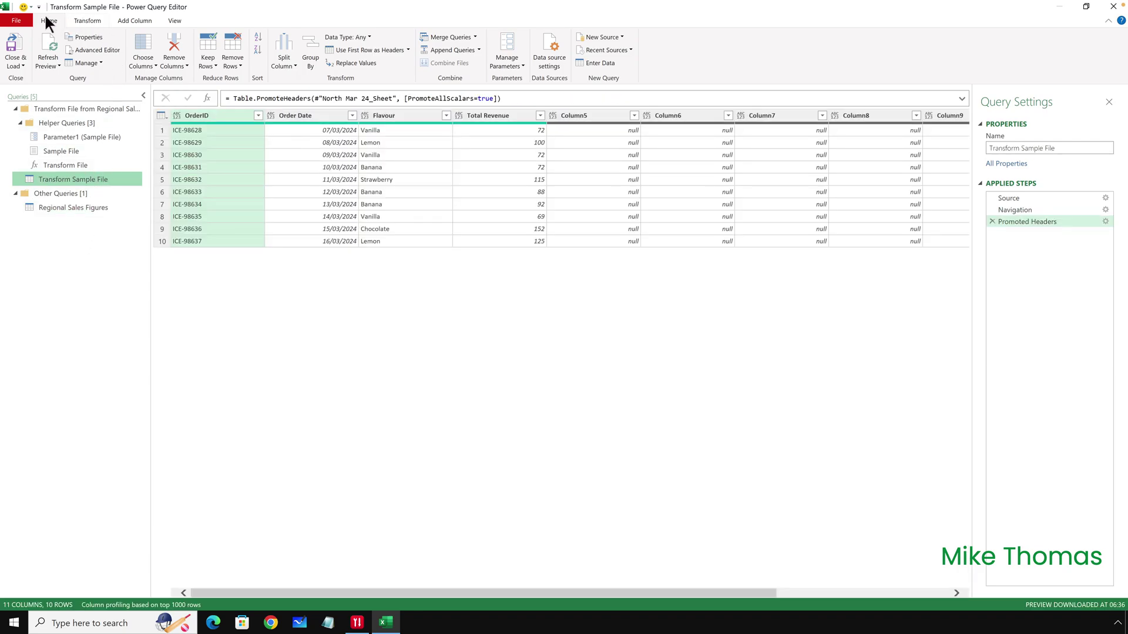
- In the Advanced Editor, change Source{2} to Source{3} so the sample previews April orders
{"action": "left_click", "coordinate": [94, 50]}
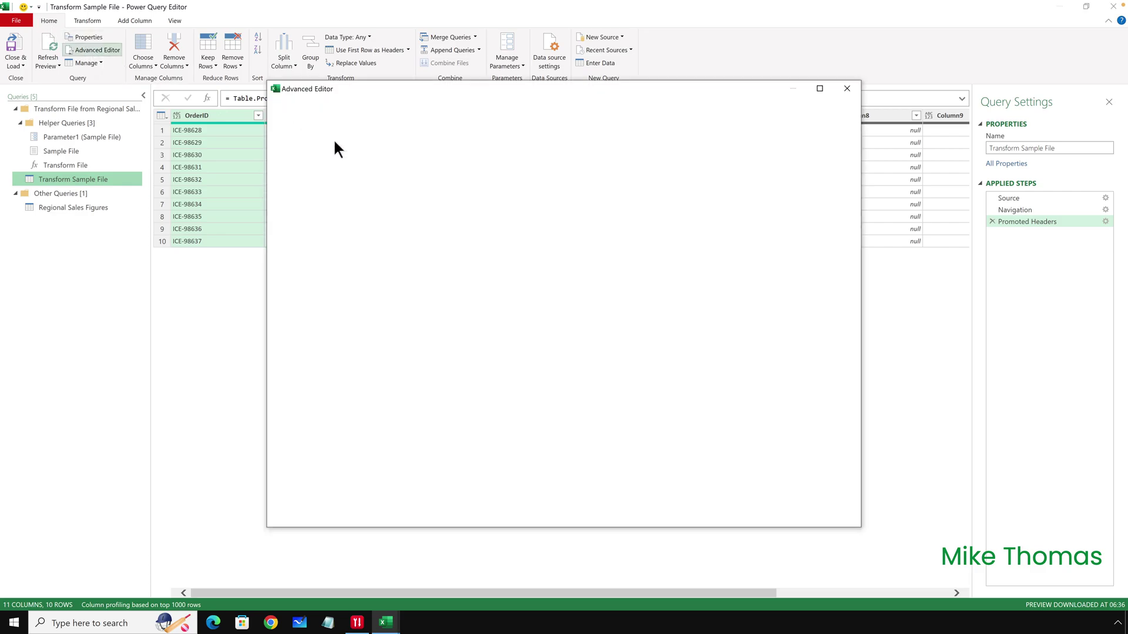
{"action": "left_click", "coordinate": [388, 195]}
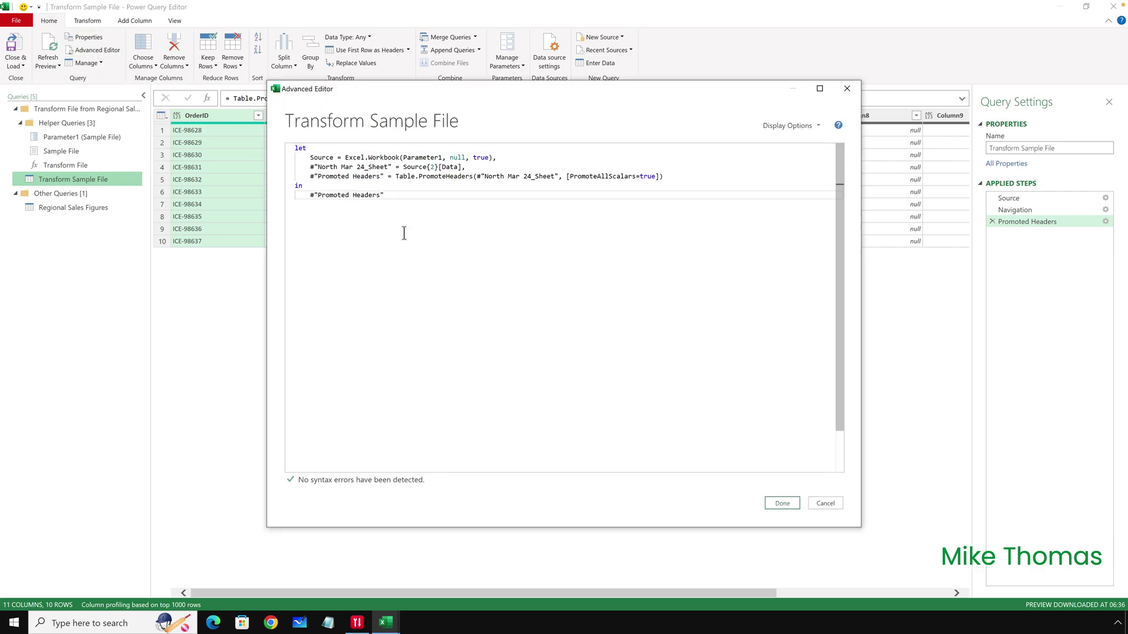
{"action": "double_click", "coordinate": [431, 167]}
{"action": "type", "text": "3"}
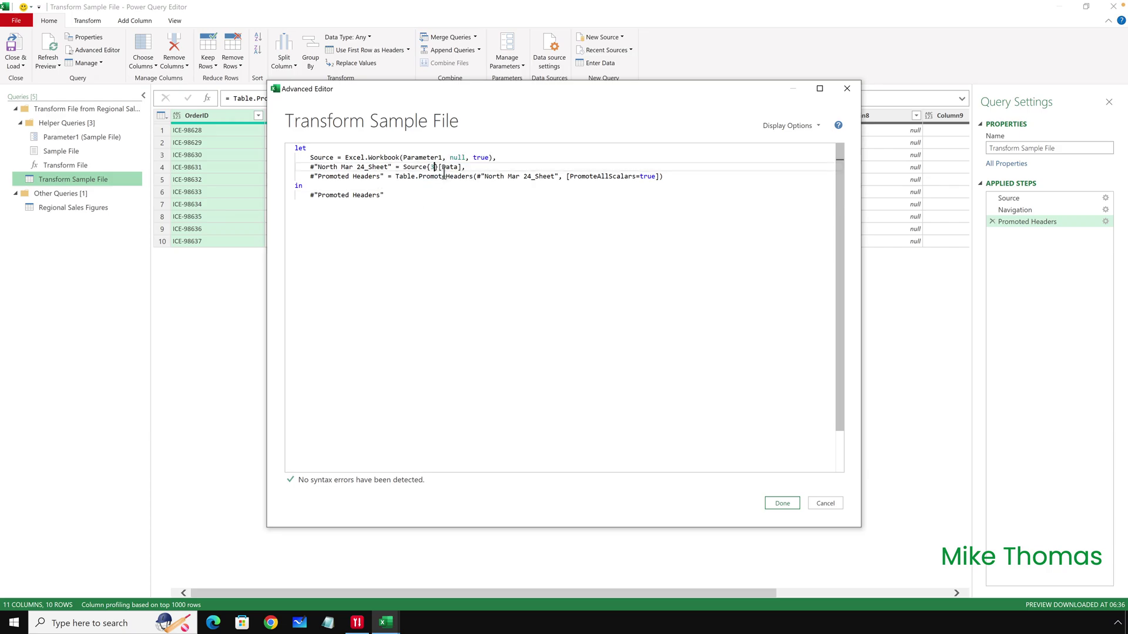
{"action": "left_click", "coordinate": [788, 504]}
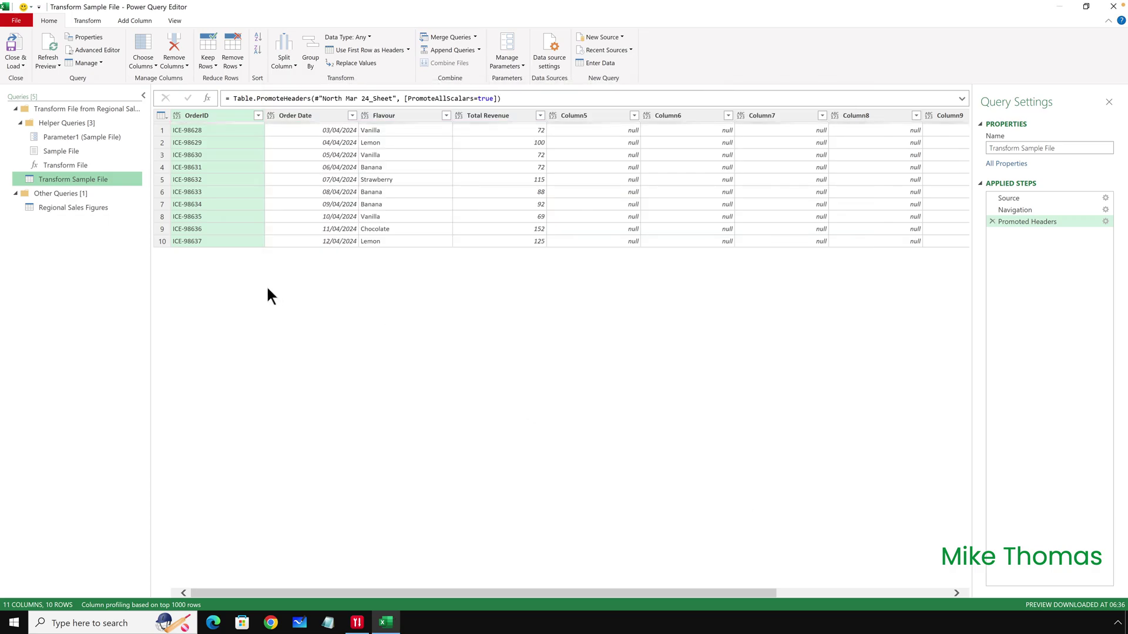
- Switch to the Regional Sales Figures query, now listing 40 April orders across North, East, South and West
{"action": "left_click", "coordinate": [82, 212]}
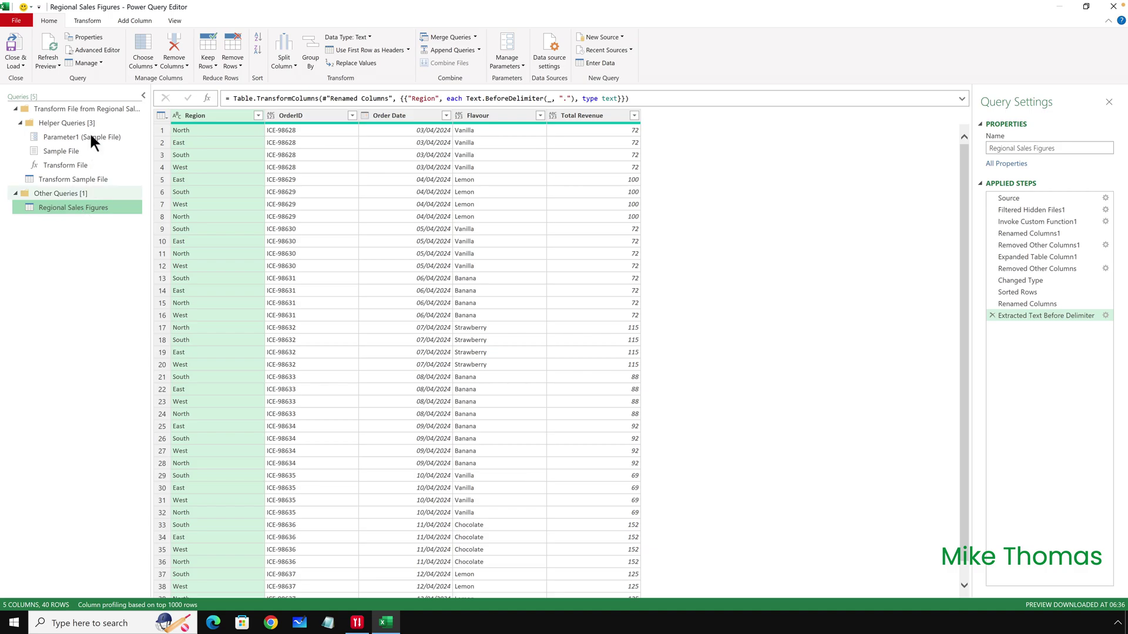
- Close & Load the refreshed query so Excel's table shows the 40 April rows
{"action": "left_click", "coordinate": [13, 45]}
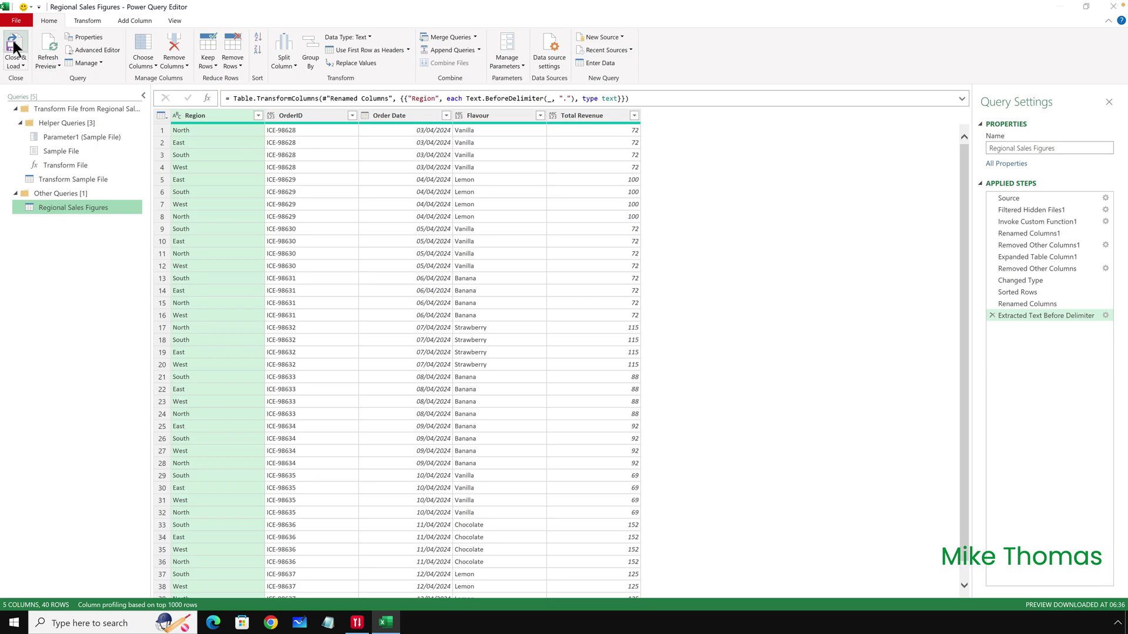